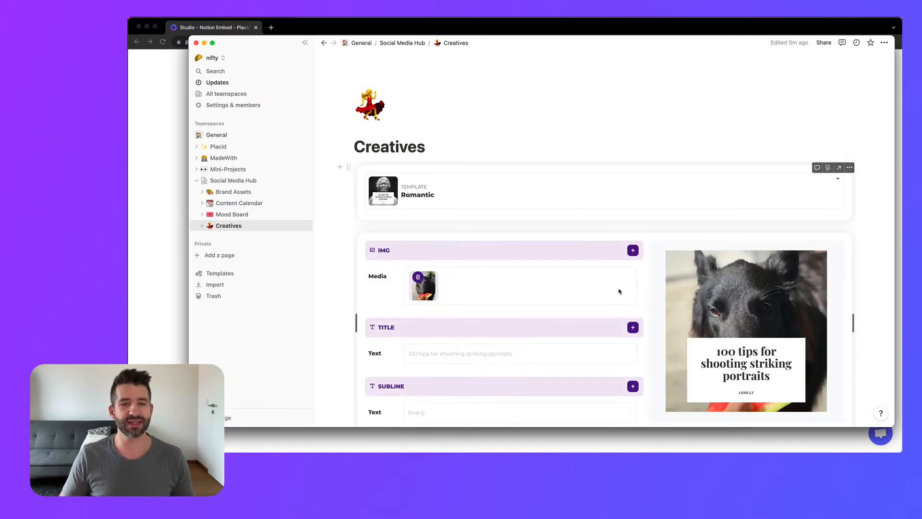
Step: Set the title of the Romantic creative to "what a cute dog!" and create the image
{"action": "scroll", "coordinate": [618, 291], "scroll_direction": "down", "scroll_amount": 2}
{"action": "left_click", "coordinate": [468, 305]}
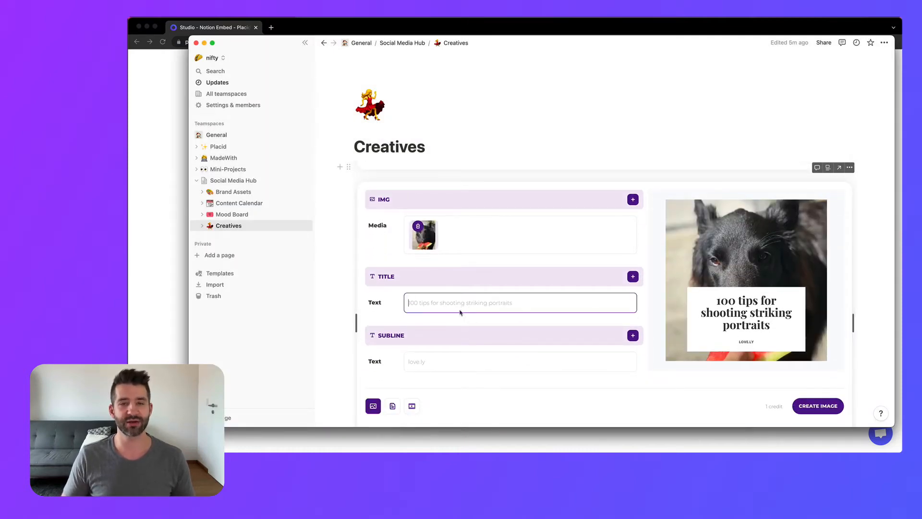
{"action": "type", "text": "what a cu"}
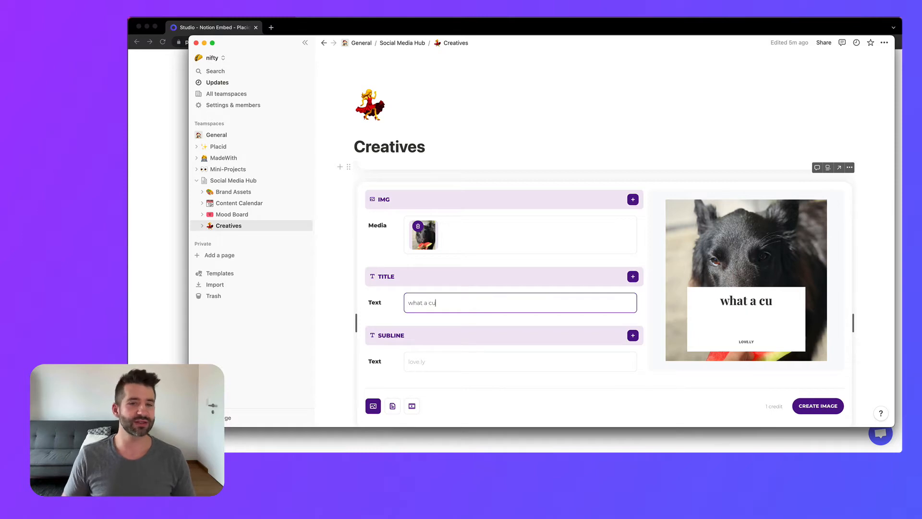
{"action": "type", "text": "te dog!"}
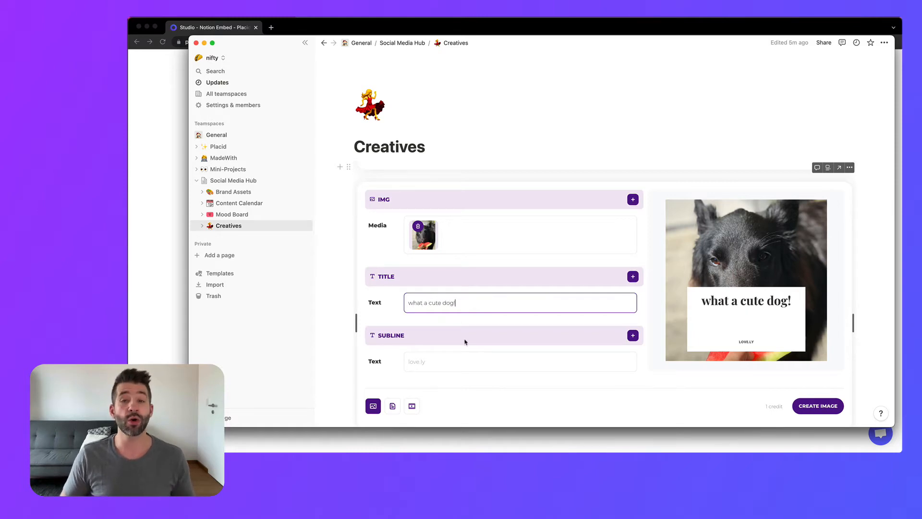
{"action": "scroll", "coordinate": [465, 344], "scroll_direction": "down", "scroll_amount": 3}
{"action": "left_click", "coordinate": [809, 282]}
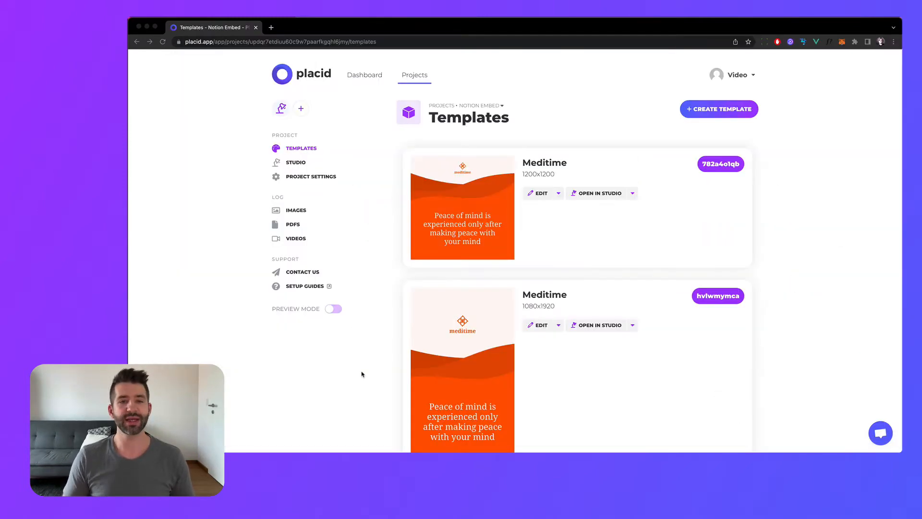
Step: Inspect the title and image layers of the Romantic template in the editor, and return to the project's Studio
{"action": "left_click", "coordinate": [363, 374]}
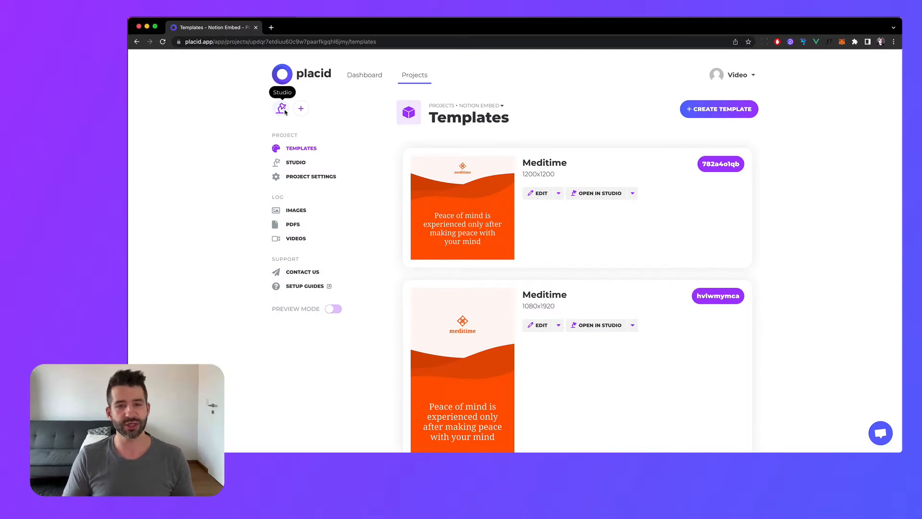
{"action": "scroll", "coordinate": [539, 279], "scroll_direction": "down", "scroll_amount": 5}
{"action": "left_click", "coordinate": [537, 290]}
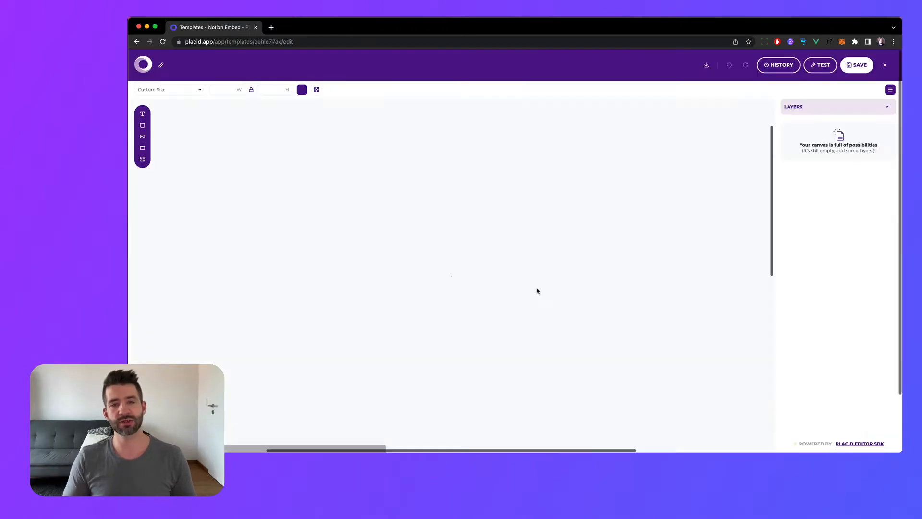
{"action": "left_click", "coordinate": [486, 301]}
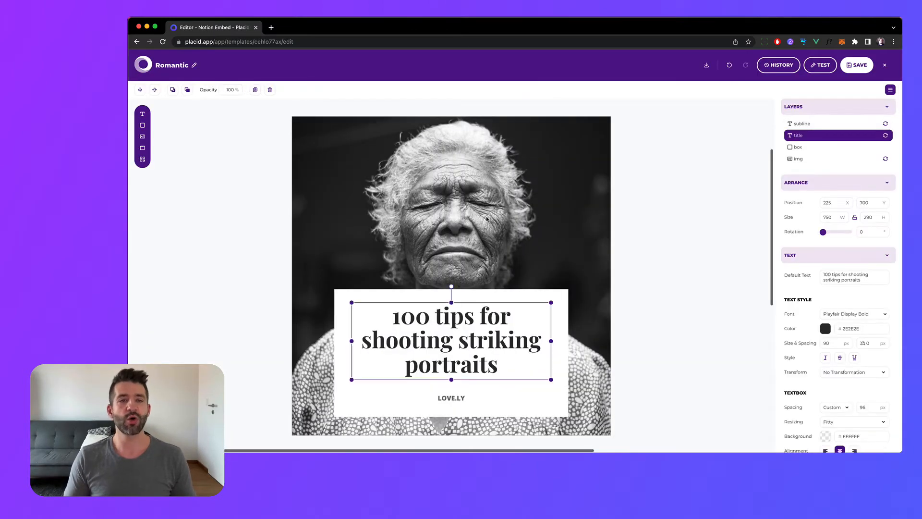
{"action": "left_click", "coordinate": [487, 219]}
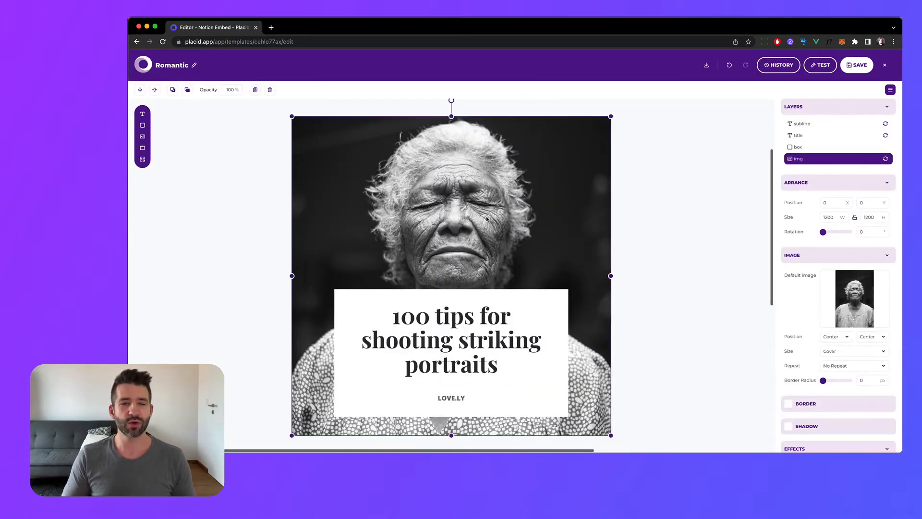
{"action": "left_click", "coordinate": [884, 65]}
{"action": "left_click", "coordinate": [285, 165]}
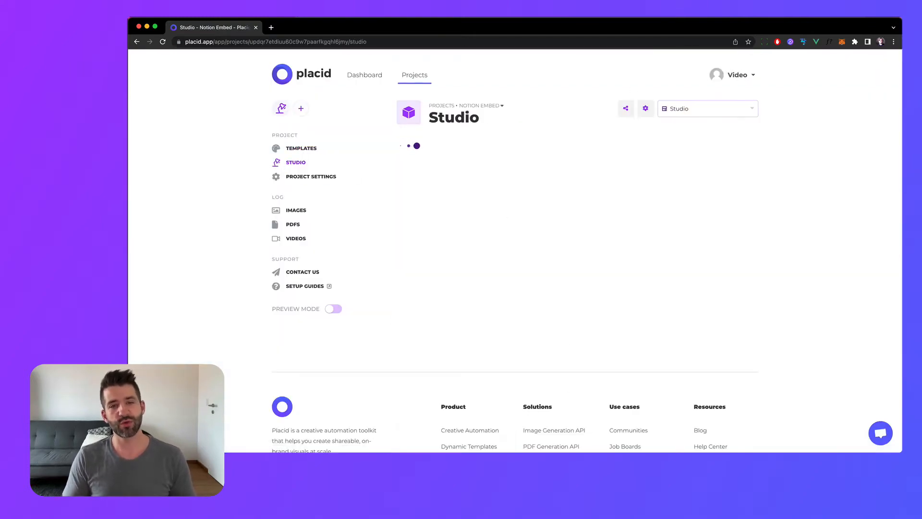
Step: Switch to Notion and choose the Romantic template in the Studio embedded on the Creatives page
{"action": "key", "text": "super+Tab"}
{"action": "left_click", "coordinate": [229, 226]}
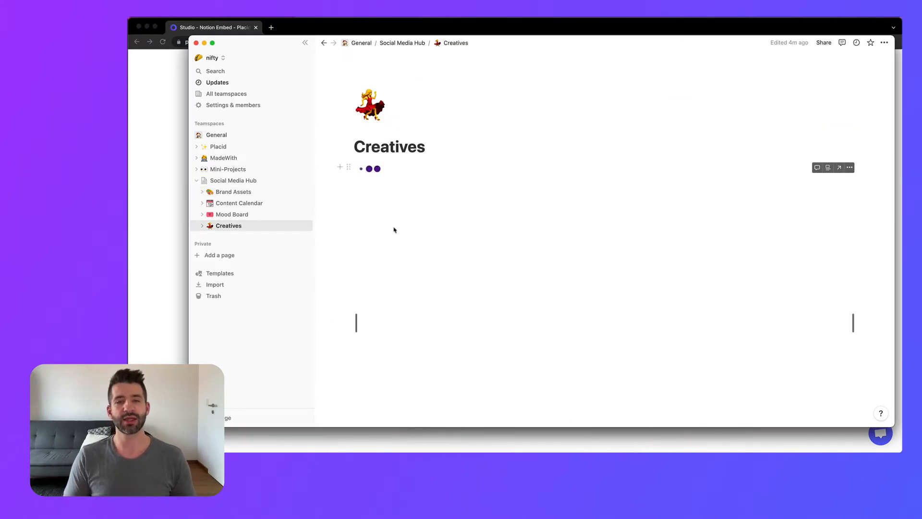
{"action": "left_click", "coordinate": [428, 187]}
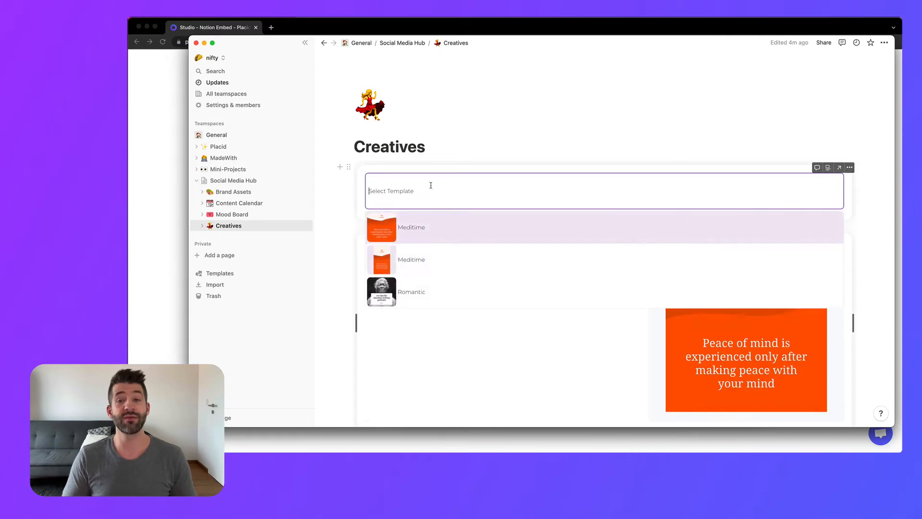
{"action": "left_click", "coordinate": [437, 287]}
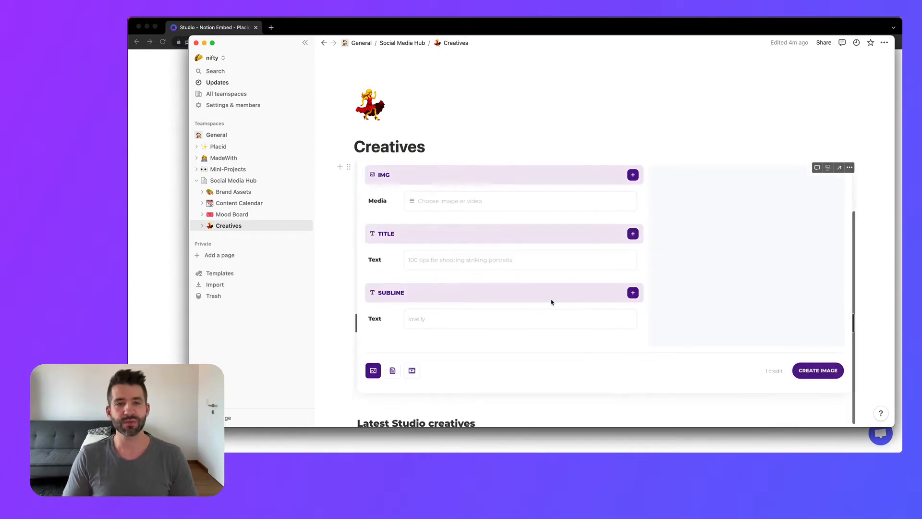
Step: Enter "hey this is cool text!" as the title text of the Romantic creative
{"action": "left_click", "coordinate": [497, 261]}
{"action": "type", "text": "hey"}
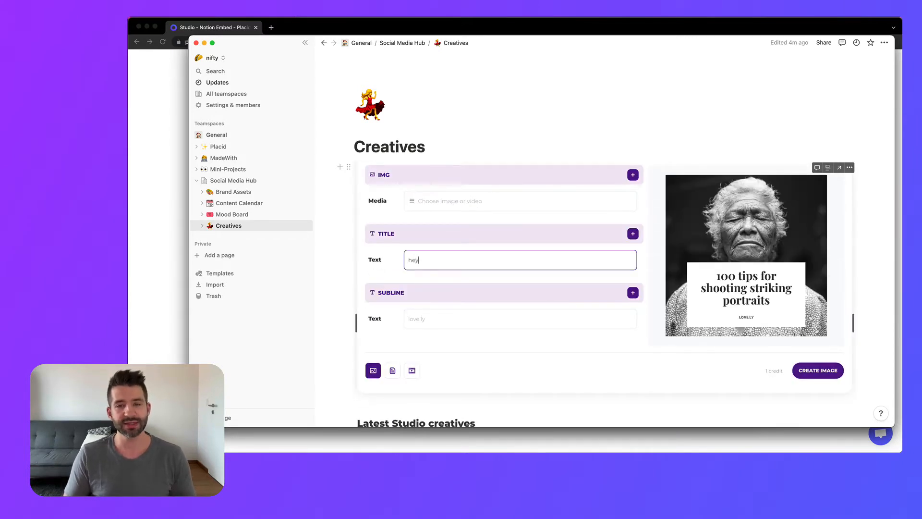
{"action": "type", "text": " this is cool tex"}
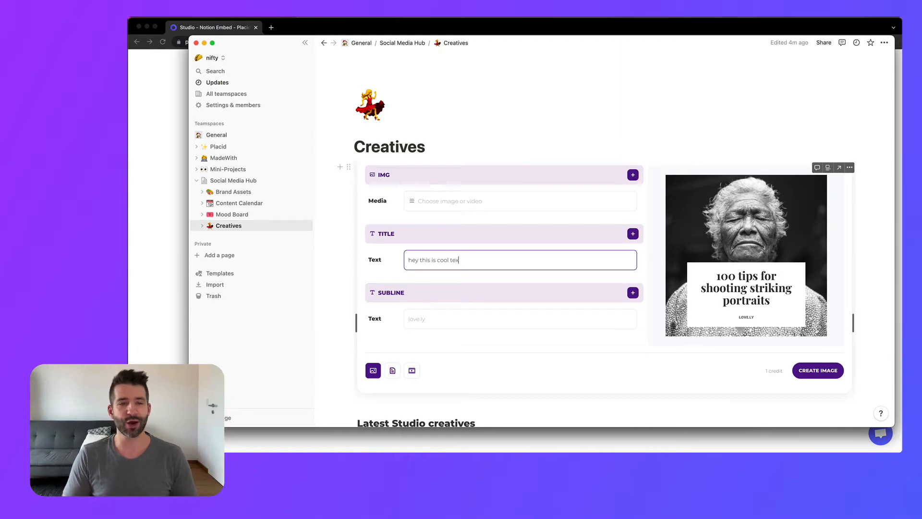
{"action": "type", "text": "t!"}
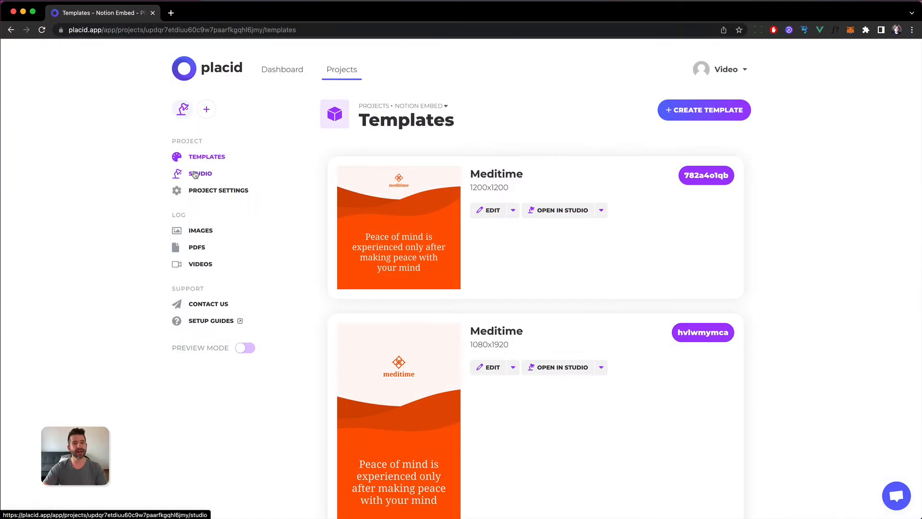
Step: Open the Placid project's Studio, and switch to Notion to view the Content Calendar, Brand Assets, Mood Board and Creatives pages
{"action": "left_click", "coordinate": [195, 174]}
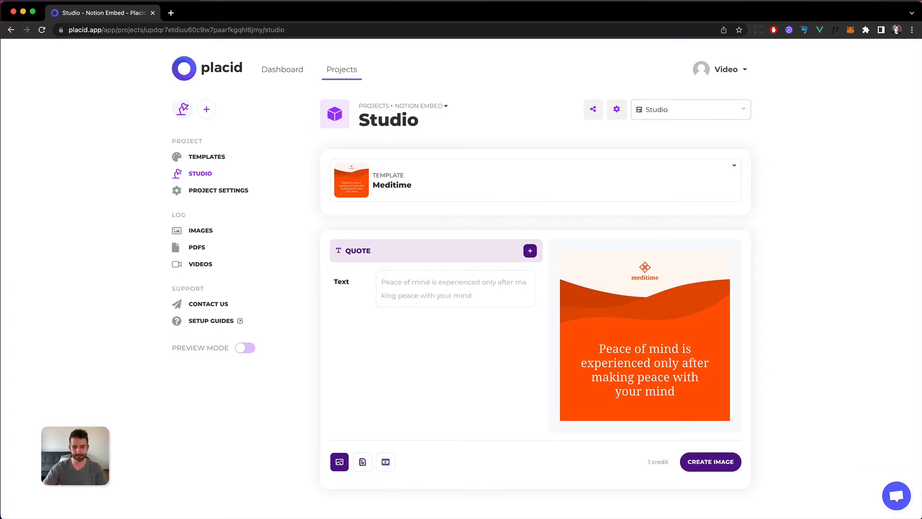
{"action": "key", "text": "super+Tab"}
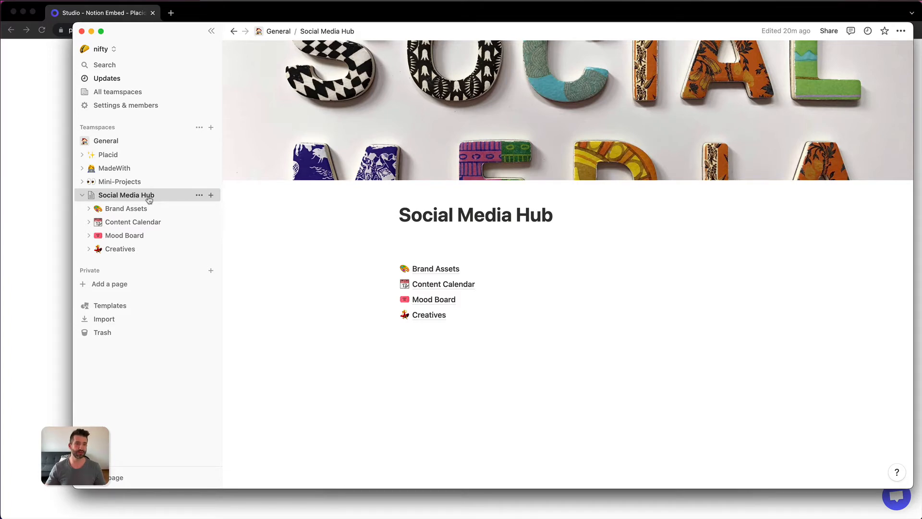
{"action": "left_click", "coordinate": [155, 221]}
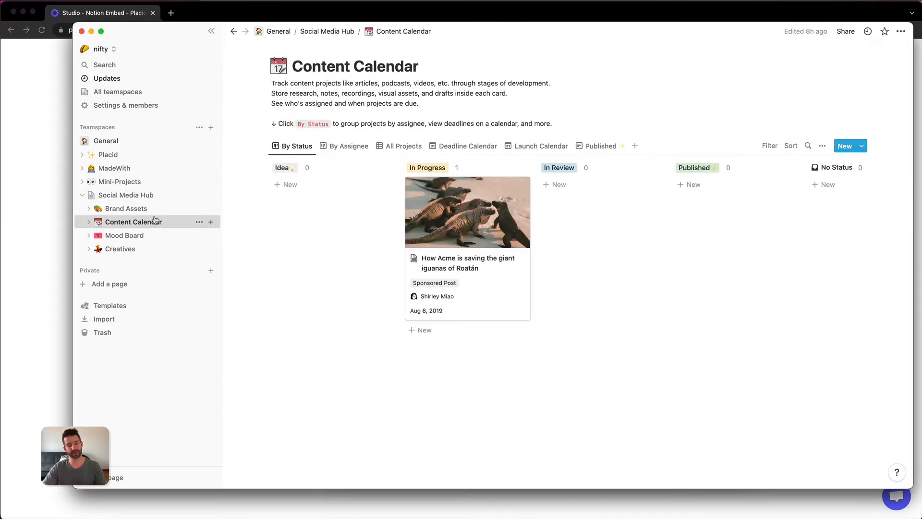
{"action": "left_click", "coordinate": [144, 208]}
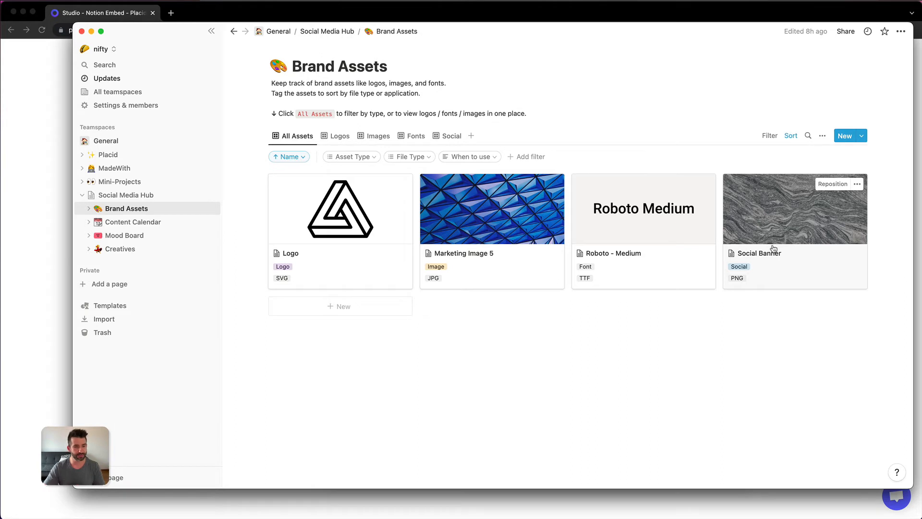
{"action": "left_click", "coordinate": [116, 236]}
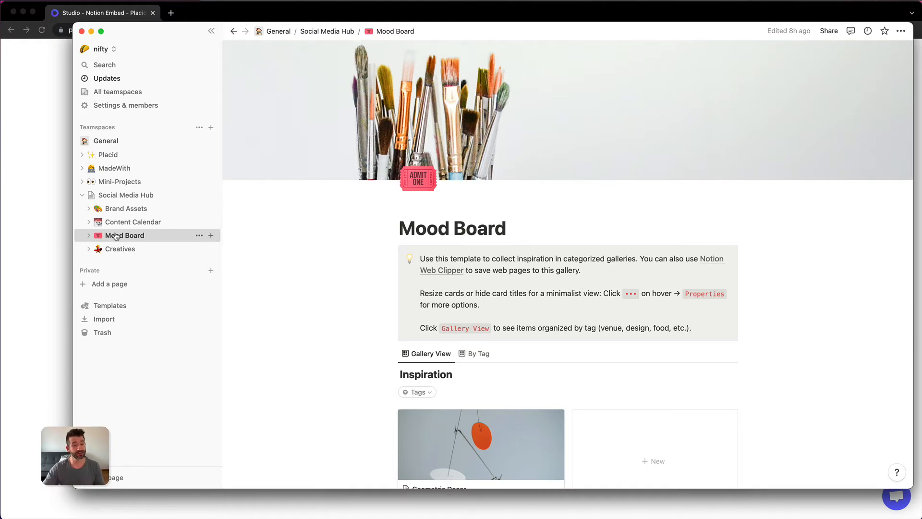
{"action": "left_click", "coordinate": [126, 253]}
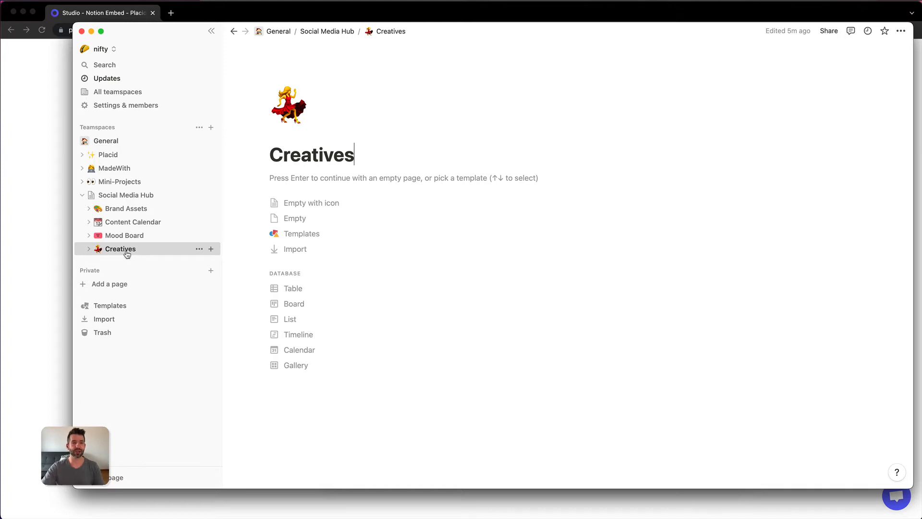
Step: Switch back to Placid and start a custom studio named "Notion Studio Embed"
{"action": "left_click", "coordinate": [29, 134]}
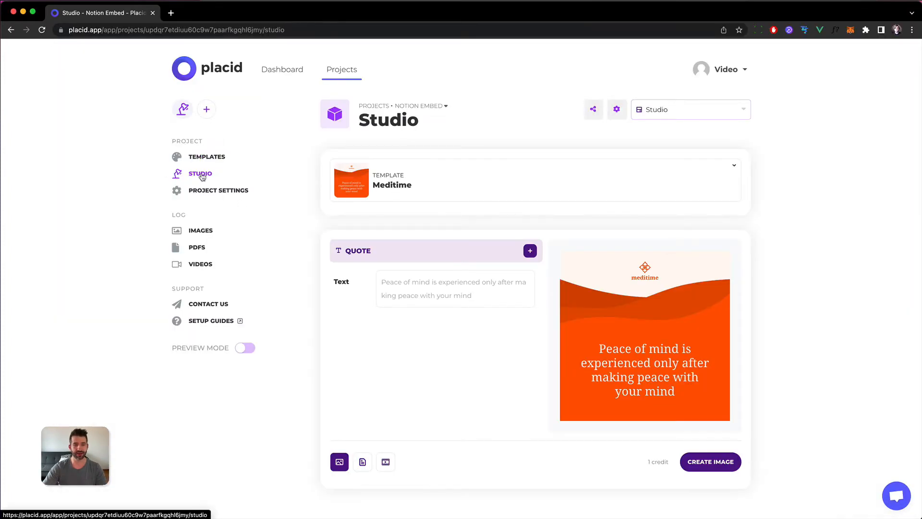
{"action": "left_click", "coordinate": [657, 113]}
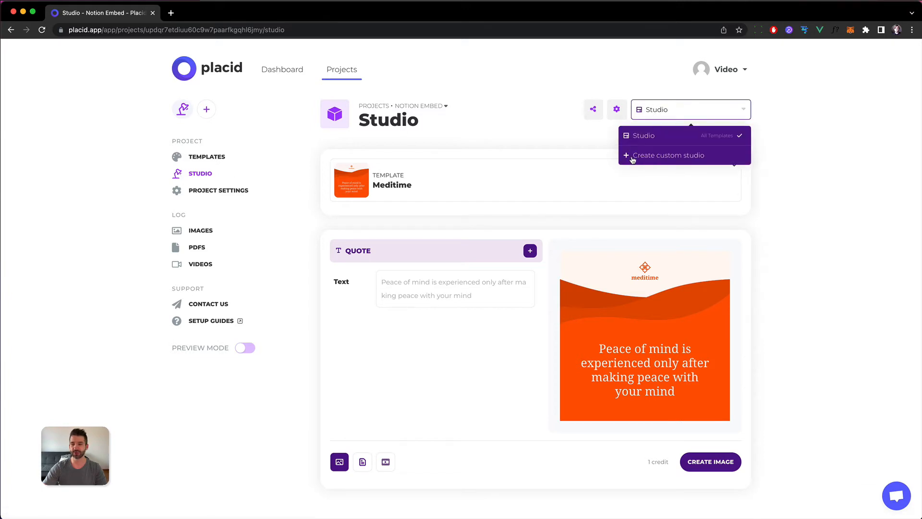
{"action": "left_click", "coordinate": [667, 160]}
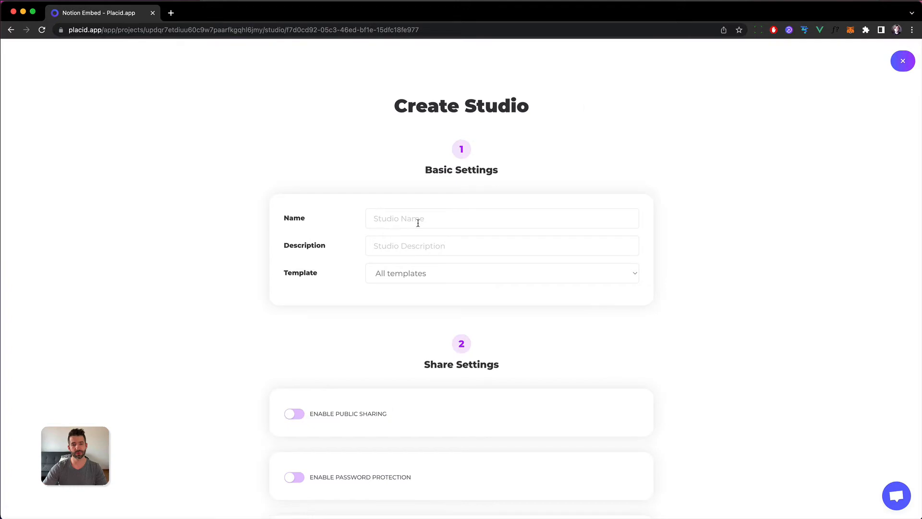
{"action": "left_click", "coordinate": [416, 217]}
{"action": "type", "text": "Notion"}
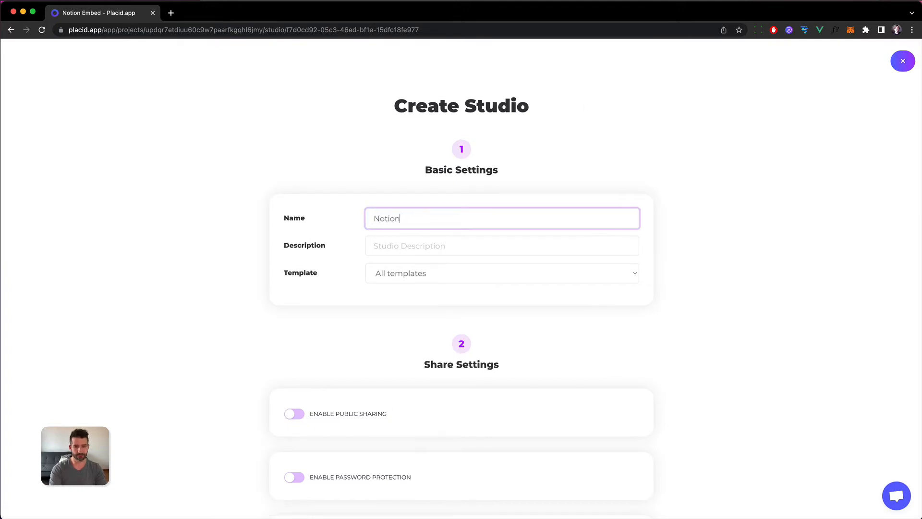
{"action": "type", "text": " Studio Embed"}
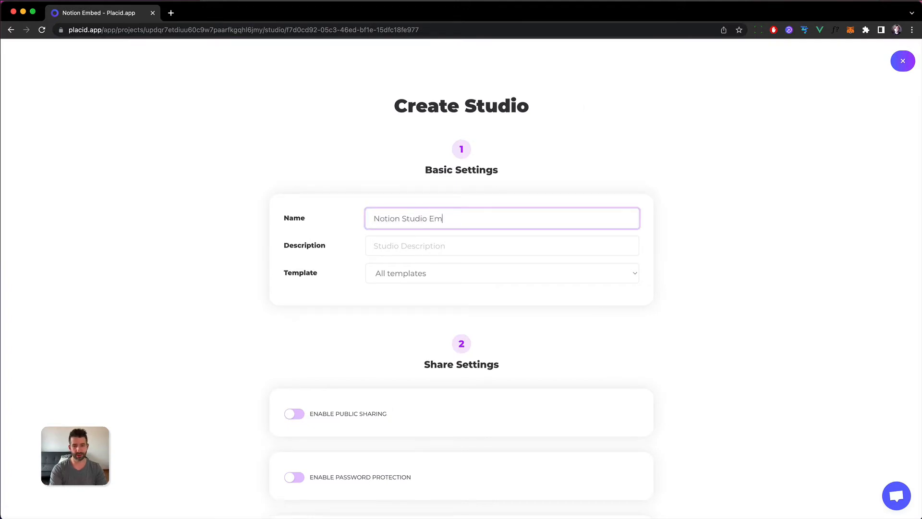
{"action": "left_click", "coordinate": [261, 248]}
Step: Try the Custom selection template option for the new studio and return it to All templates
{"action": "scroll", "coordinate": [302, 206], "scroll_direction": "down", "scroll_amount": 5}
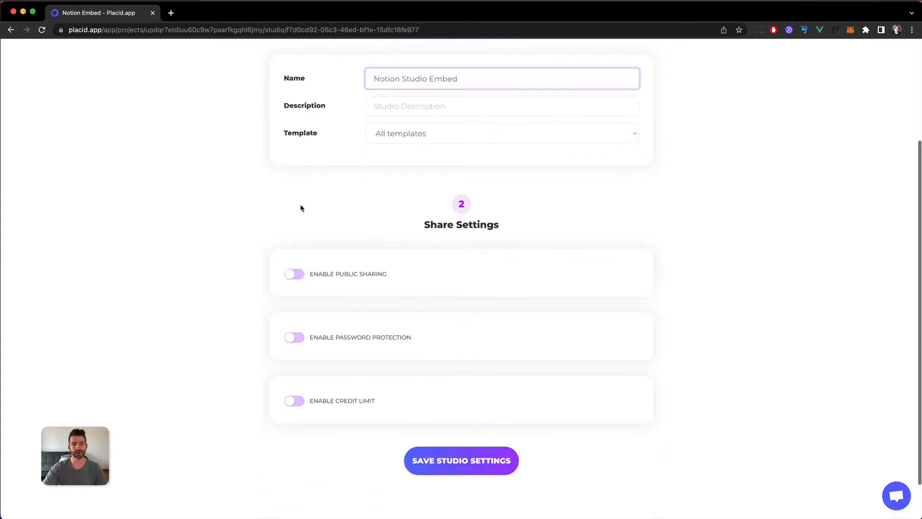
{"action": "scroll", "coordinate": [387, 189], "scroll_direction": "up", "scroll_amount": 2}
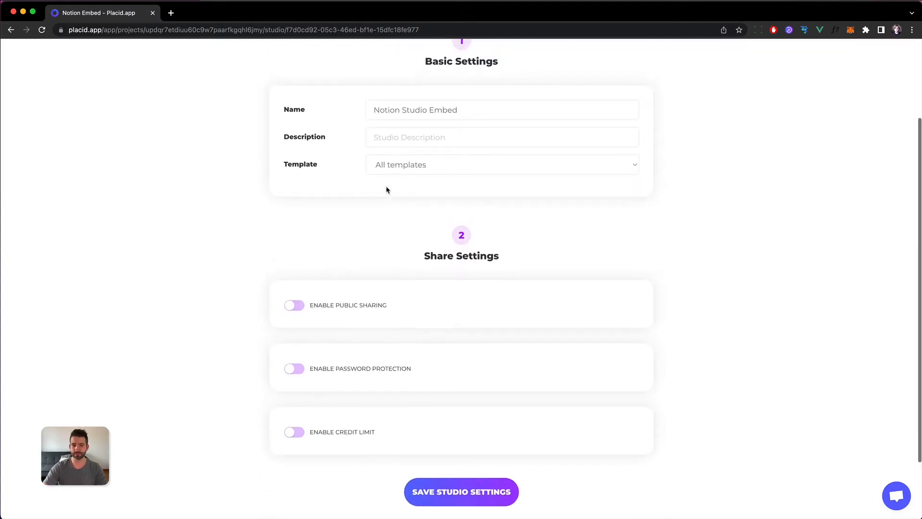
{"action": "left_click", "coordinate": [399, 181]}
{"action": "left_click", "coordinate": [397, 189]}
{"action": "left_click", "coordinate": [389, 207]}
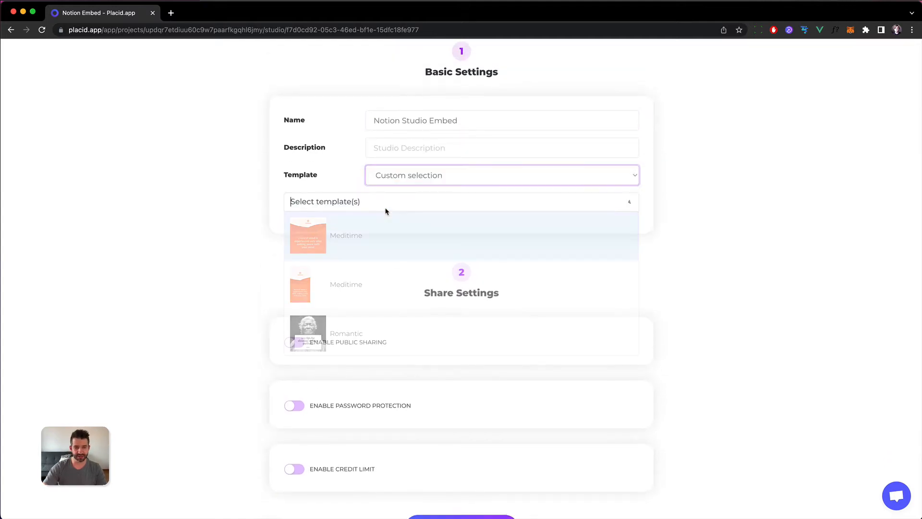
{"action": "left_click", "coordinate": [407, 176]}
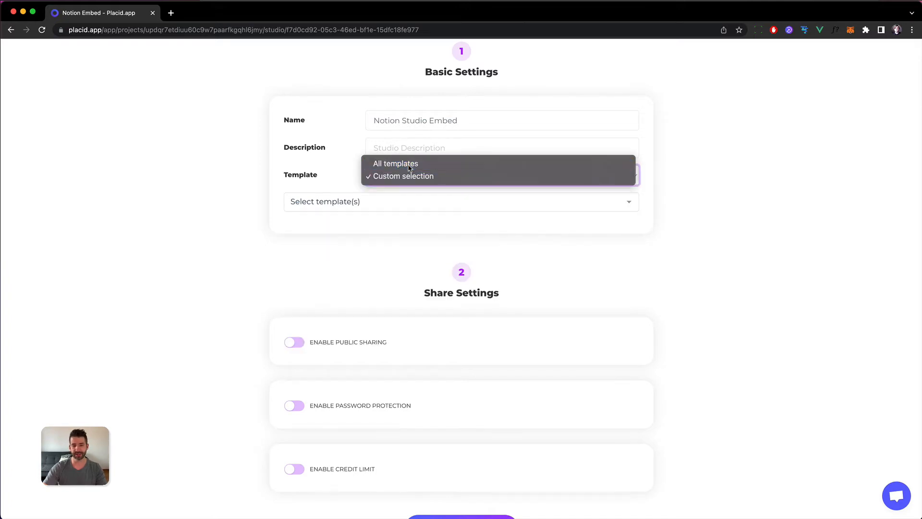
{"action": "left_click", "coordinate": [399, 164]}
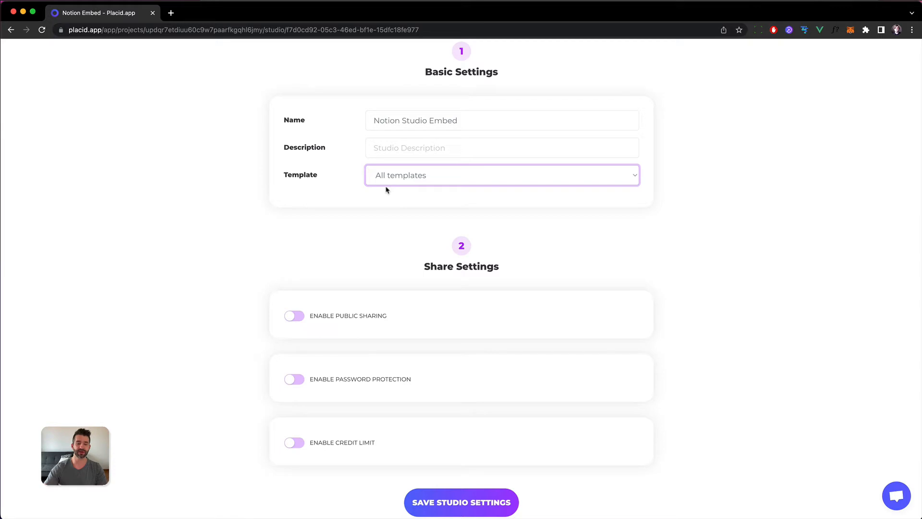
{"action": "left_click", "coordinate": [326, 205]}
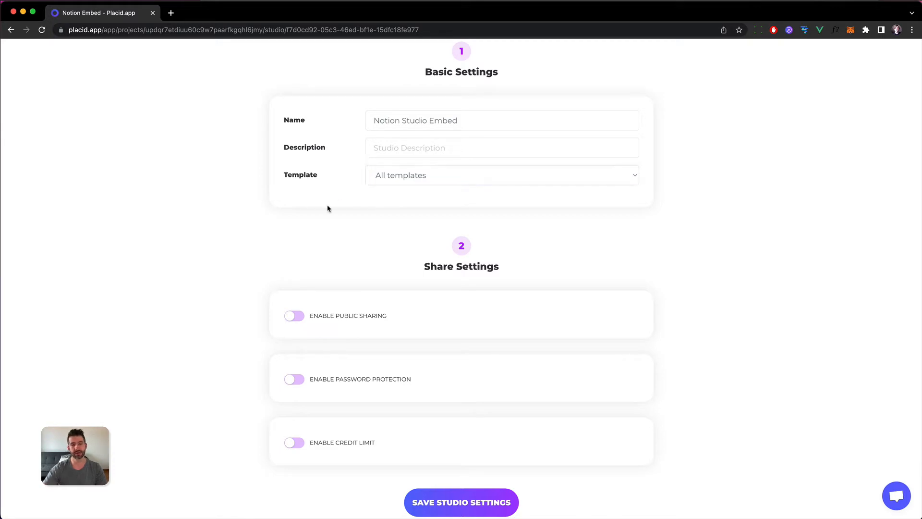
Step: Enable public sharing for the studio and examine its JavaScript embed code
{"action": "scroll", "coordinate": [326, 206], "scroll_direction": "down", "scroll_amount": 3}
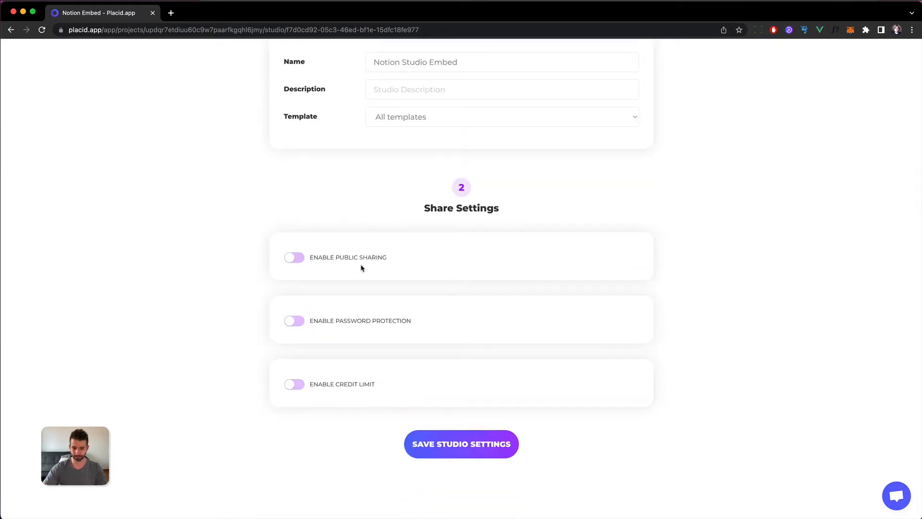
{"action": "left_click", "coordinate": [297, 257]}
{"action": "scroll", "coordinate": [219, 279], "scroll_direction": "down", "scroll_amount": 4}
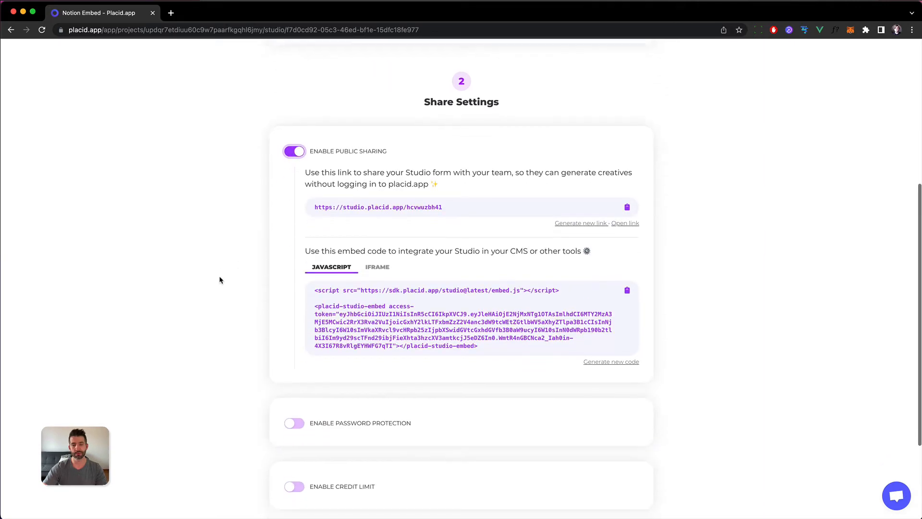
{"action": "left_click_drag", "start_coordinate": [325, 291], "coordinate": [484, 347]}
{"action": "left_click", "coordinate": [347, 311]}
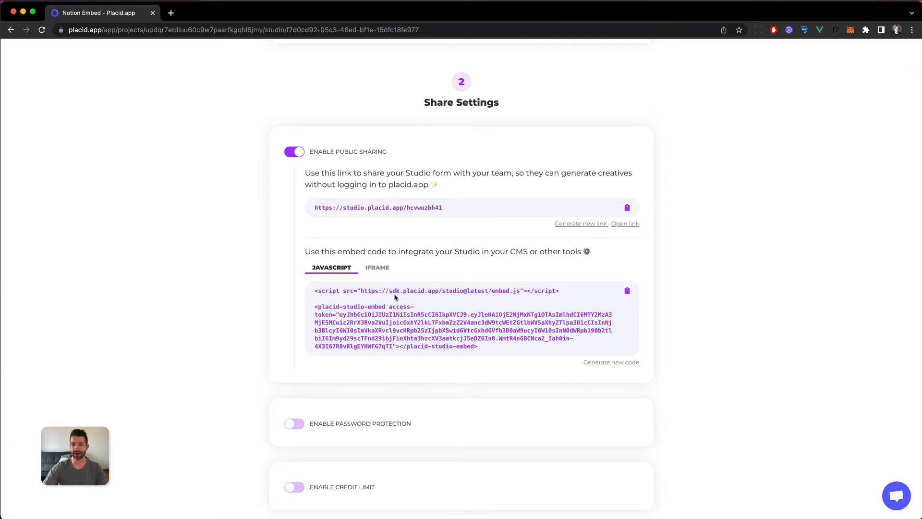
Step: Show the iframe version of the studio's embed code and copy it to the clipboard
{"action": "triple_click", "coordinate": [548, 289]}
{"action": "left_click", "coordinate": [499, 308]}
{"action": "left_click", "coordinate": [373, 271]}
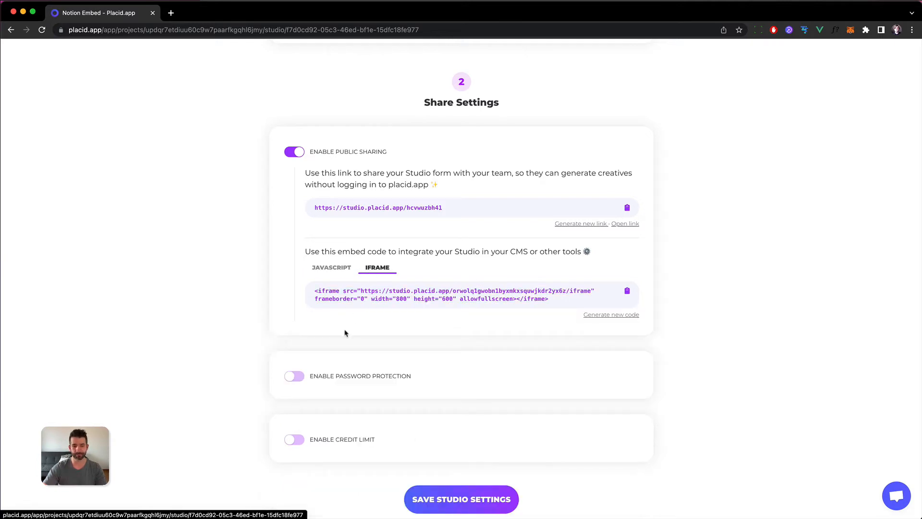
{"action": "left_click", "coordinate": [627, 290]}
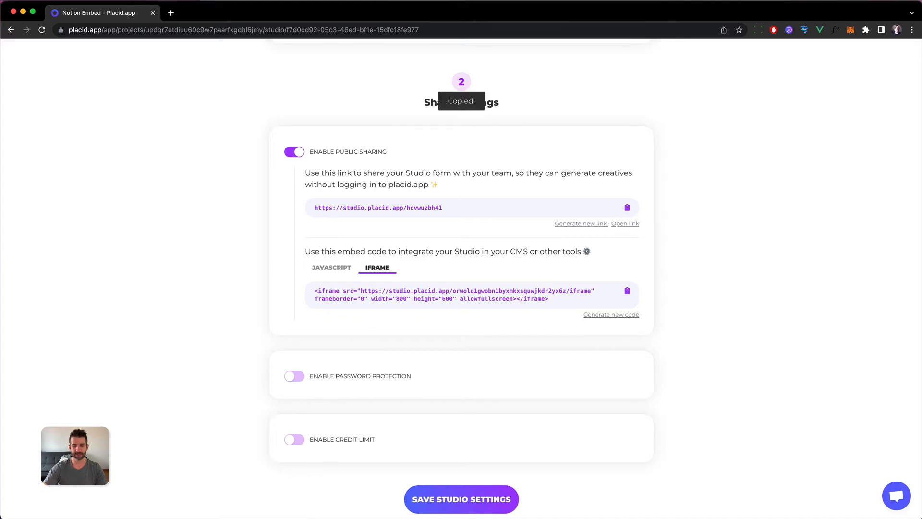
Step: Switch to Notion and add an embed block to the Creatives page using the copied iframe code
{"action": "key", "text": "super+Tab"}
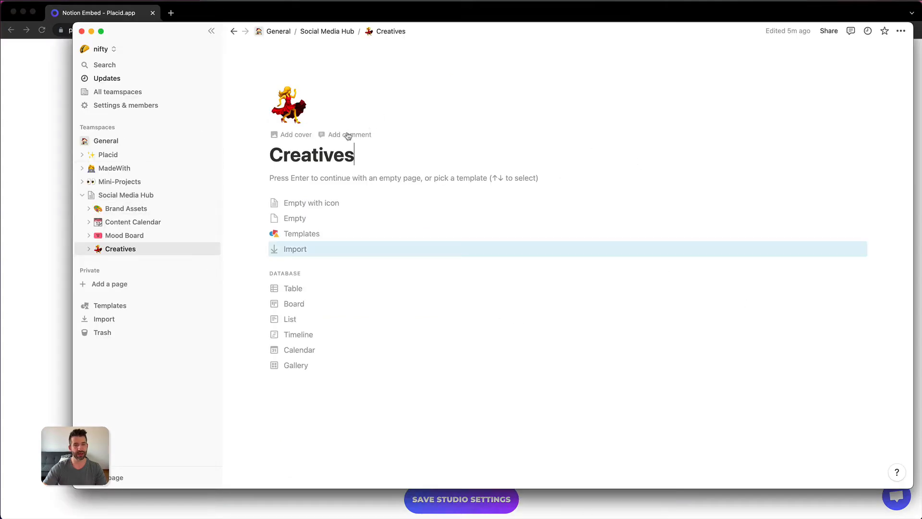
{"action": "left_click", "coordinate": [324, 179]}
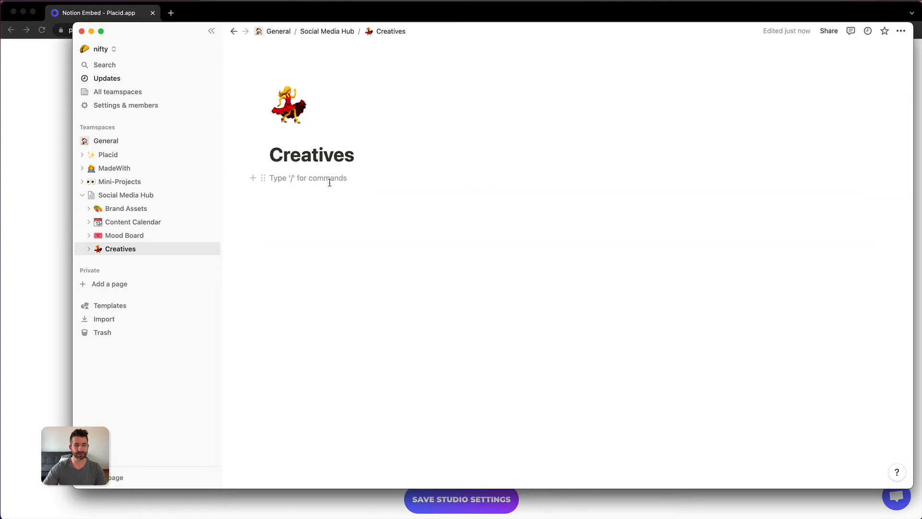
{"action": "type", "text": "/e"}
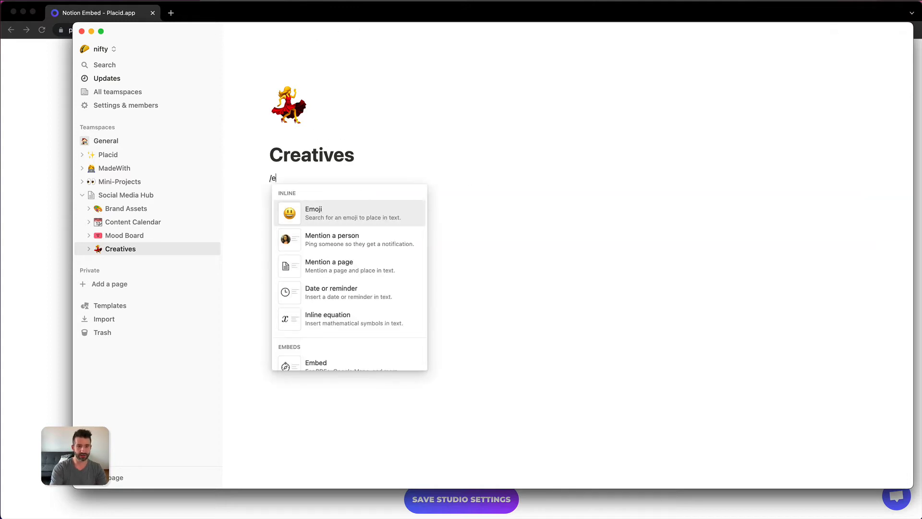
{"action": "type", "text": "mbed"}
{"action": "key", "text": "Return"}
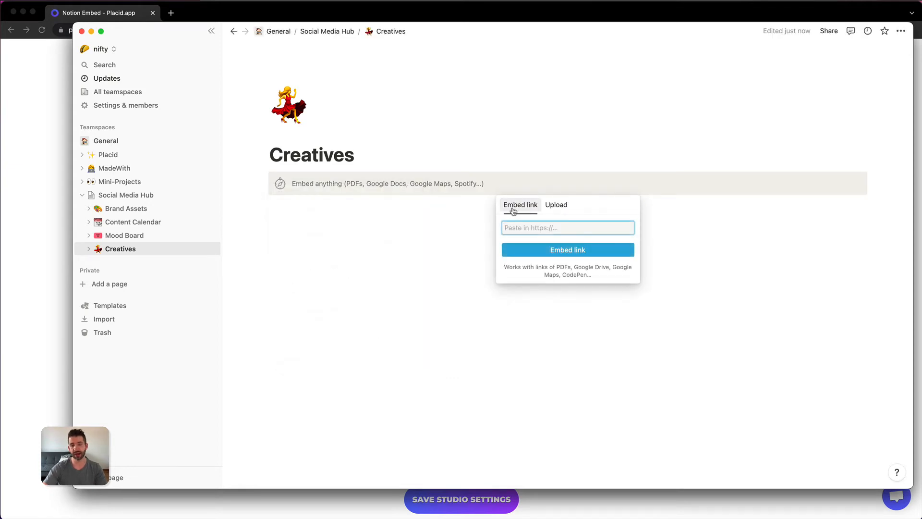
{"action": "key", "text": "super+v"}
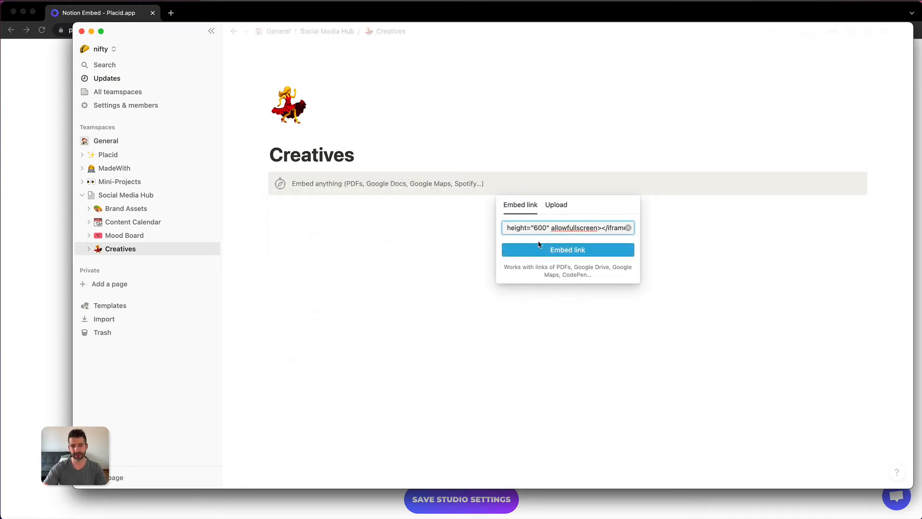
{"action": "left_click", "coordinate": [542, 257]}
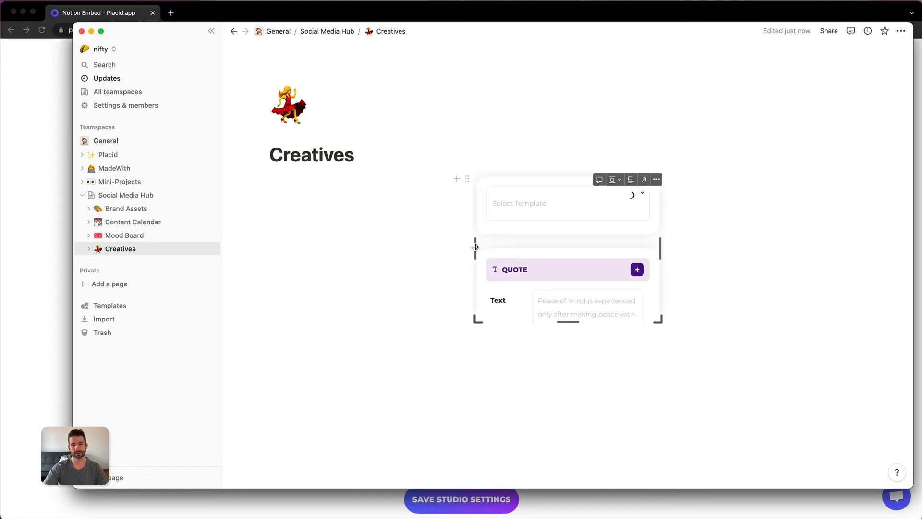
Step: Enlarge the embedded studio block to the full page content width and make it taller, so the image creation controls fit
{"action": "left_click_drag", "start_coordinate": [473, 248], "coordinate": [255, 249]}
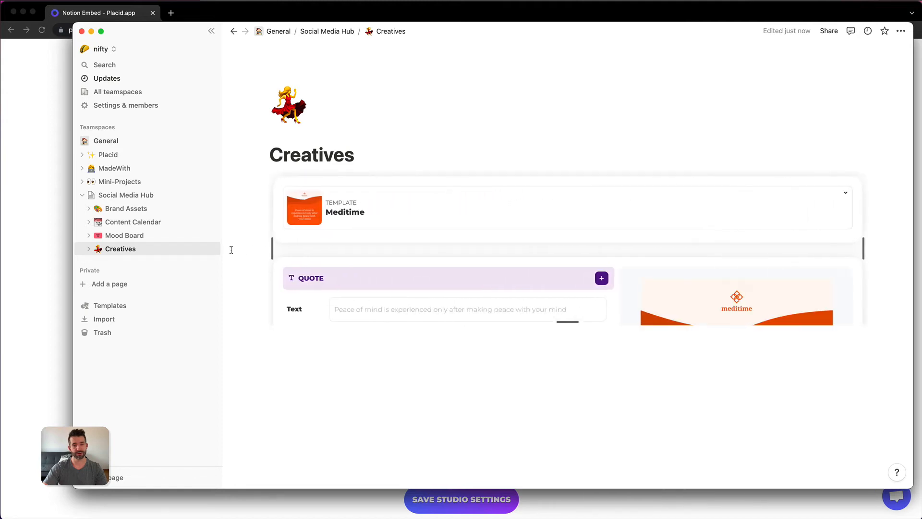
{"action": "left_click_drag", "start_coordinate": [568, 321], "coordinate": [586, 468]}
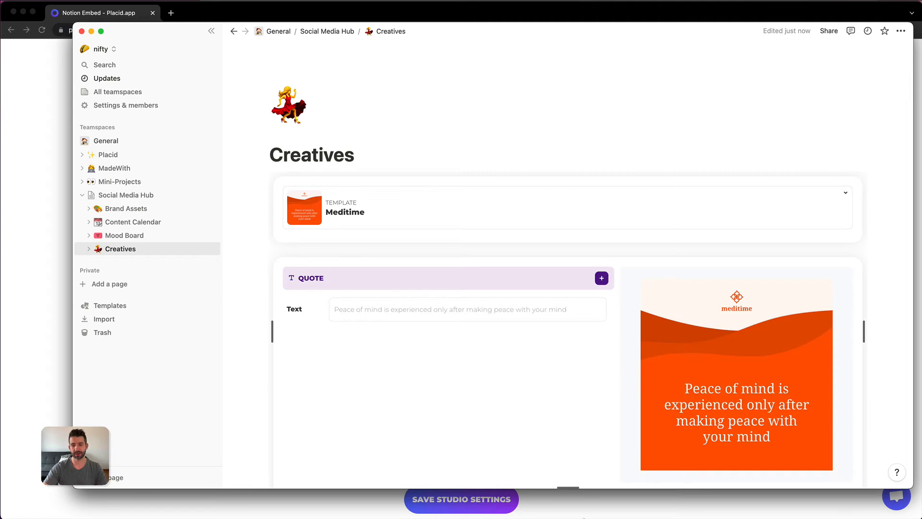
{"action": "left_click", "coordinate": [749, 453]}
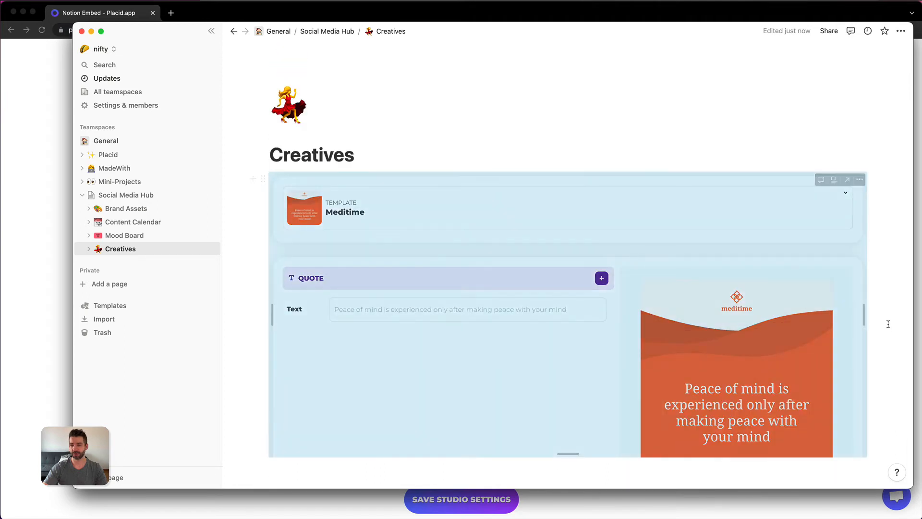
{"action": "scroll", "coordinate": [887, 323], "scroll_direction": "down", "scroll_amount": 2}
{"action": "left_click_drag", "start_coordinate": [579, 345], "coordinate": [582, 445]}
{"action": "scroll", "coordinate": [878, 351], "scroll_direction": "up", "scroll_amount": 2}
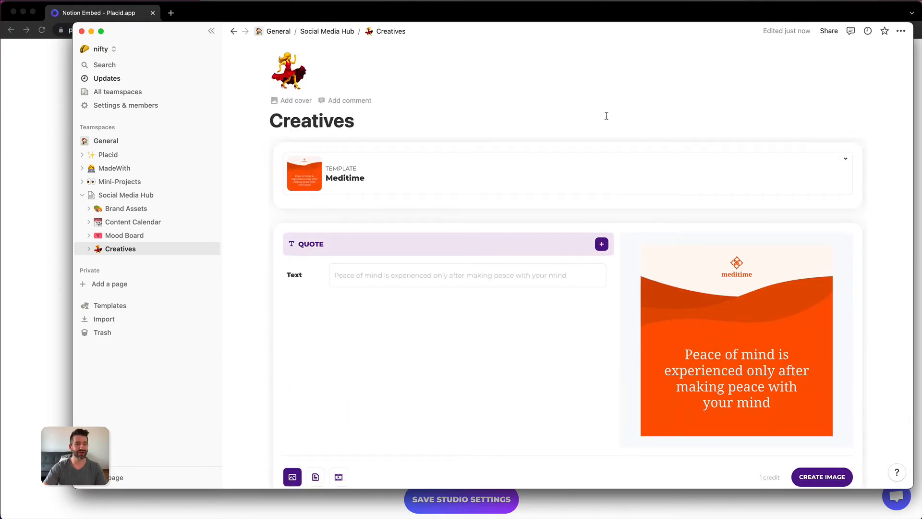
Step: Change the embedded studio's template to Romantic
{"action": "left_click", "coordinate": [557, 168]}
{"action": "left_click", "coordinate": [521, 238]}
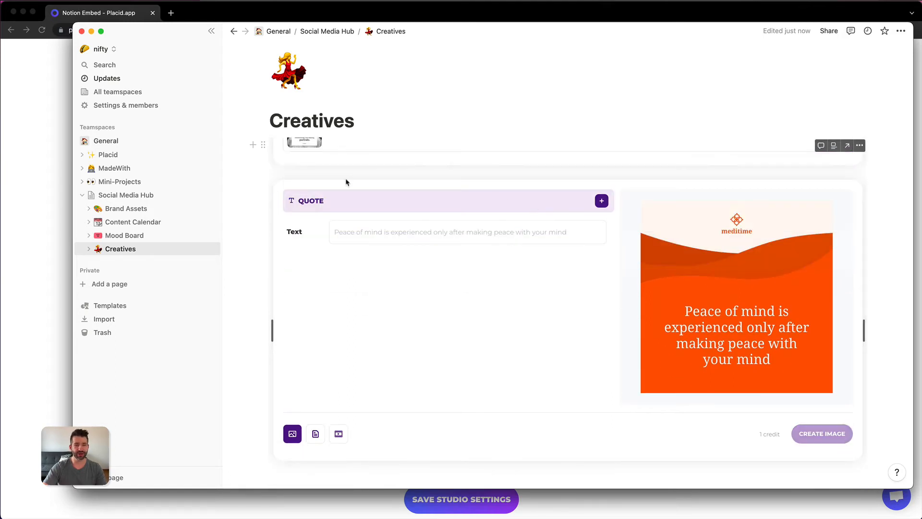
{"action": "scroll", "coordinate": [361, 245], "scroll_direction": "up", "scroll_amount": 1}
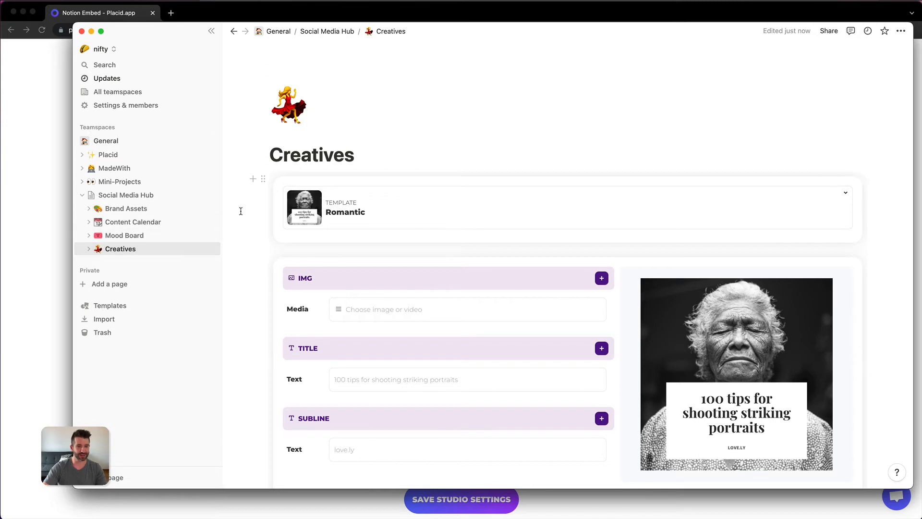
Step: Fill in the template's title text as "i am creating this image right inside of my notion space!"
{"action": "left_click", "coordinate": [379, 380]}
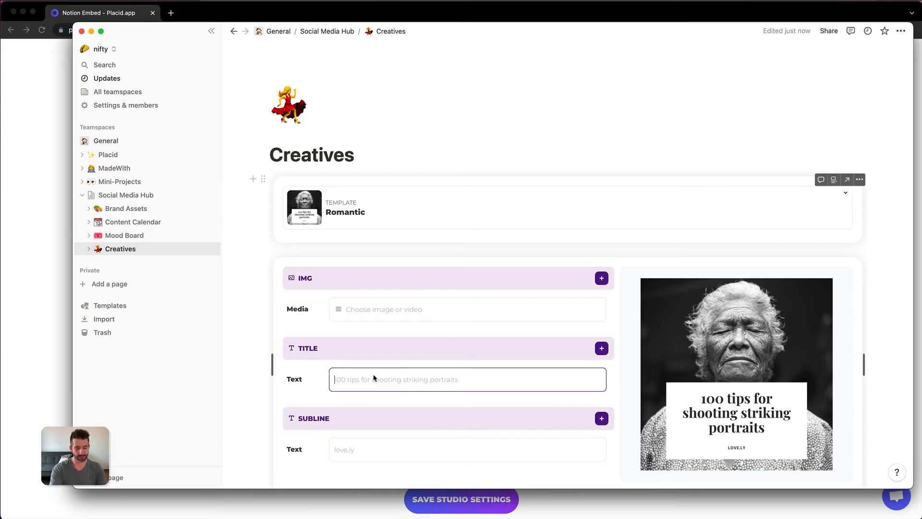
{"action": "type", "text": "i"}
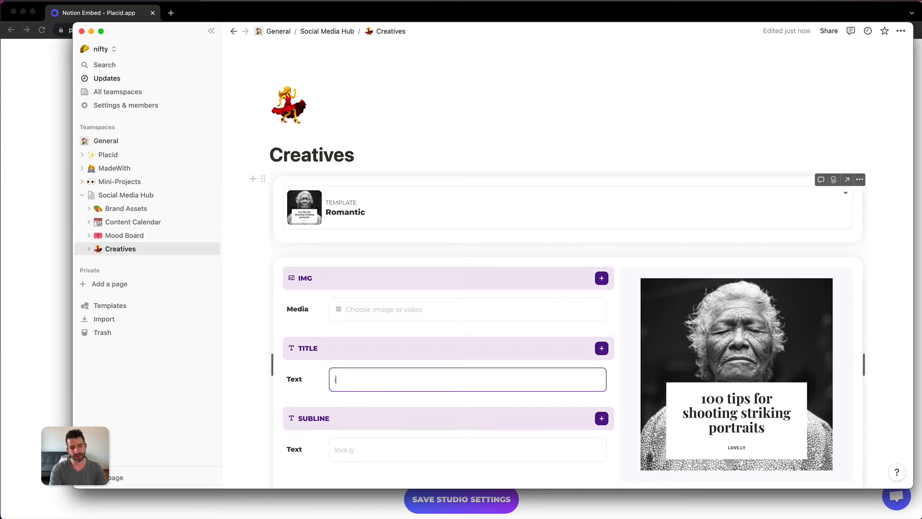
{"action": "type", "text": " am creating this"}
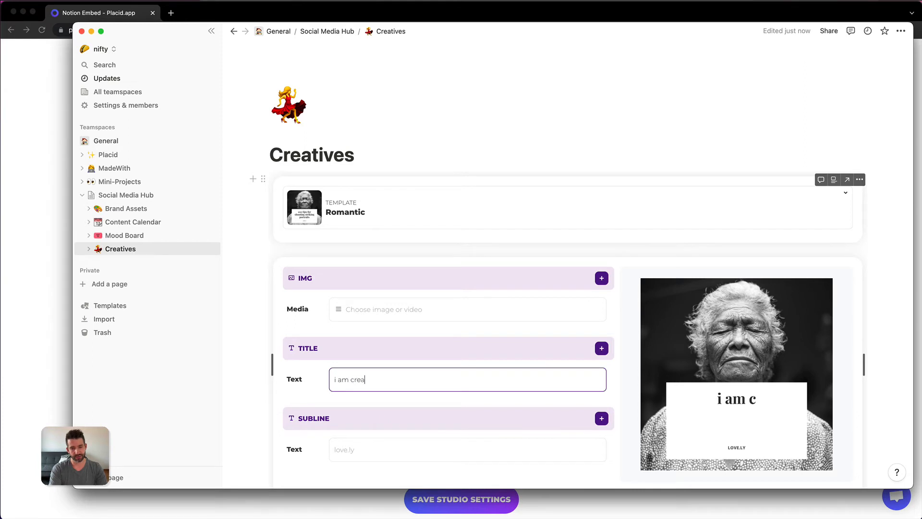
{"action": "type", "text": "ri"}
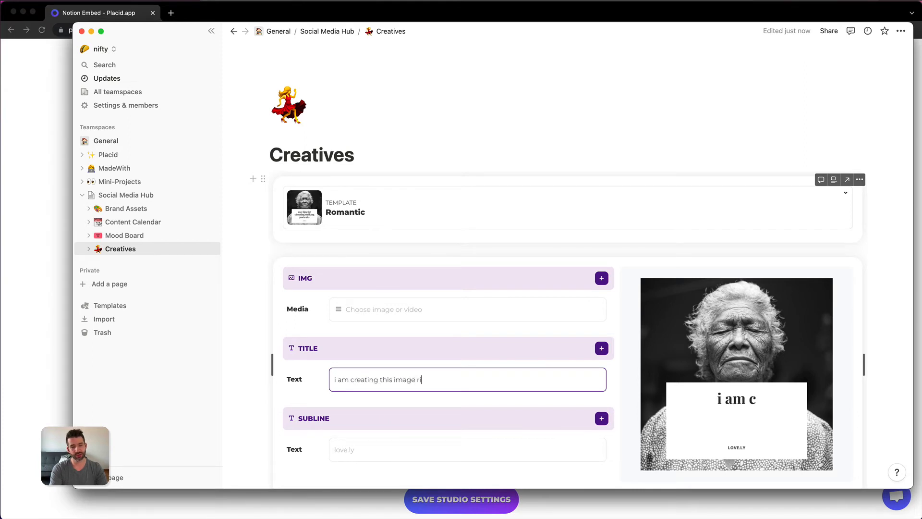
{"action": "type", "text": "ght inside of my "}
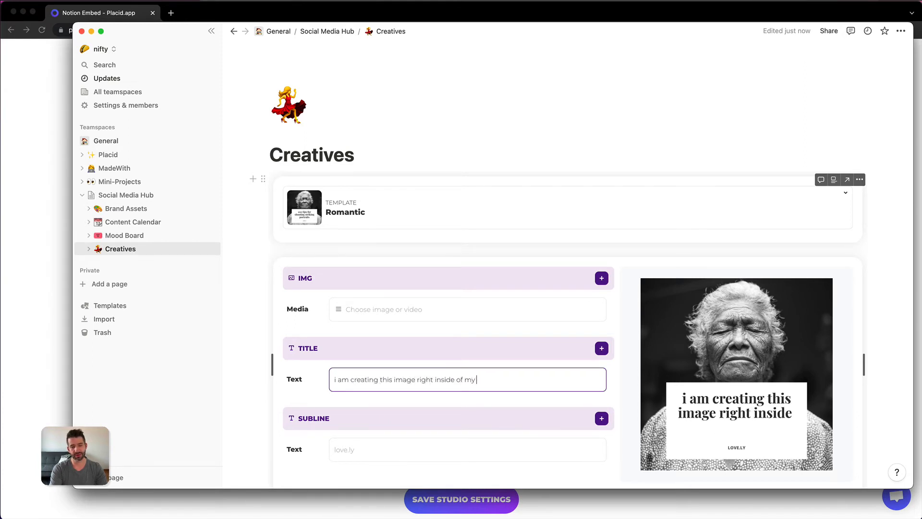
{"action": "type", "text": "notion "}
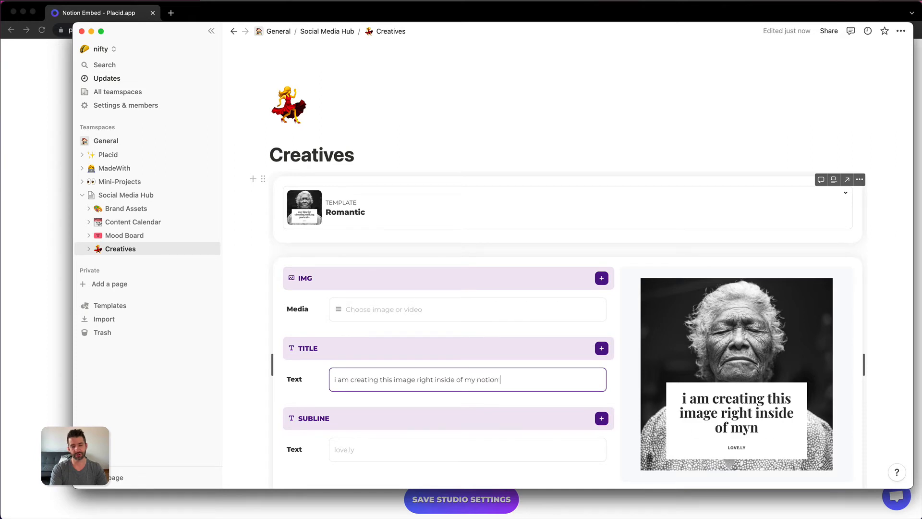
{"action": "type", "text": "space!"}
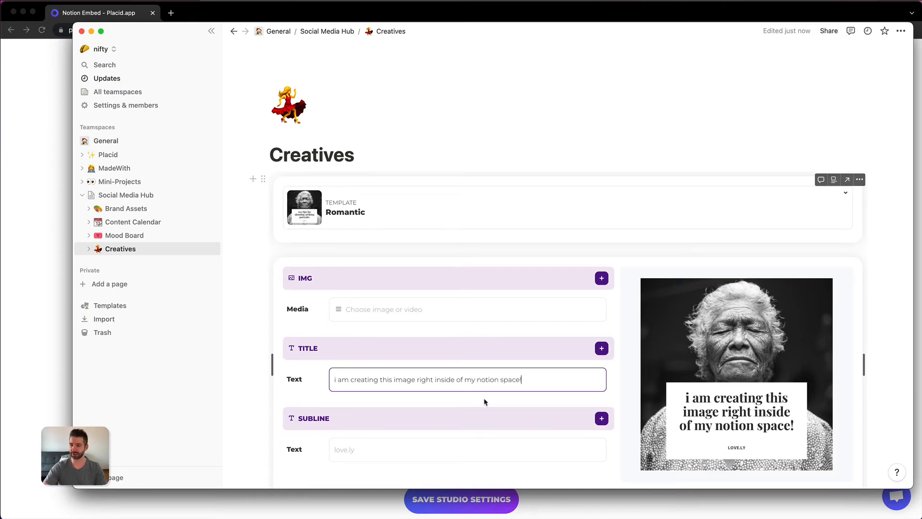
Step: Generate the image from the filled-in Romantic template and go to the Latest Studio creatives list
{"action": "scroll", "coordinate": [725, 309], "scroll_direction": "down", "scroll_amount": 2}
{"action": "scroll", "coordinate": [725, 310], "scroll_direction": "down", "scroll_amount": 2}
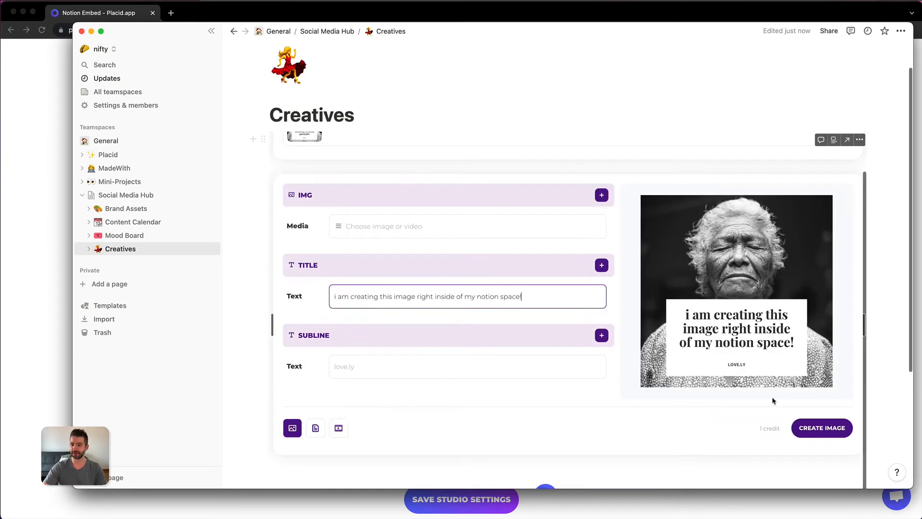
{"action": "left_click", "coordinate": [831, 432]}
{"action": "scroll", "coordinate": [872, 354], "scroll_direction": "down", "scroll_amount": 3}
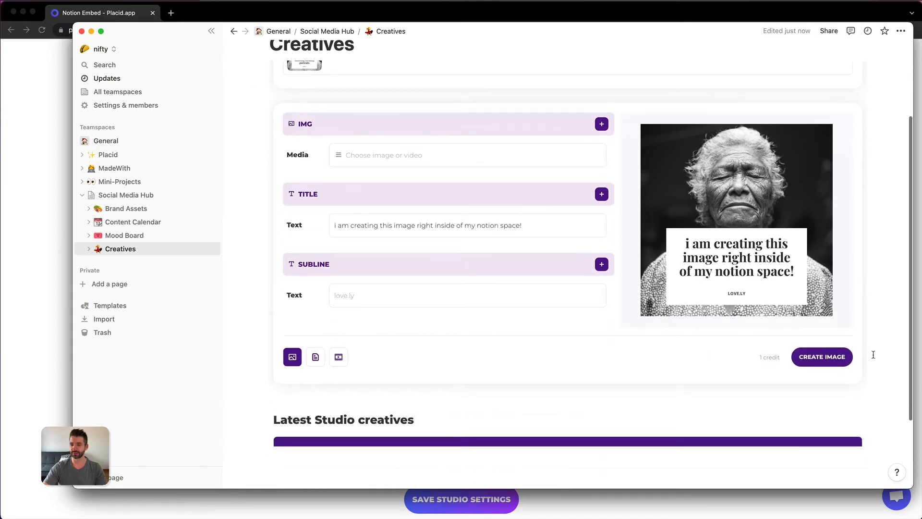
{"action": "scroll", "coordinate": [632, 309], "scroll_direction": "down", "scroll_amount": 4}
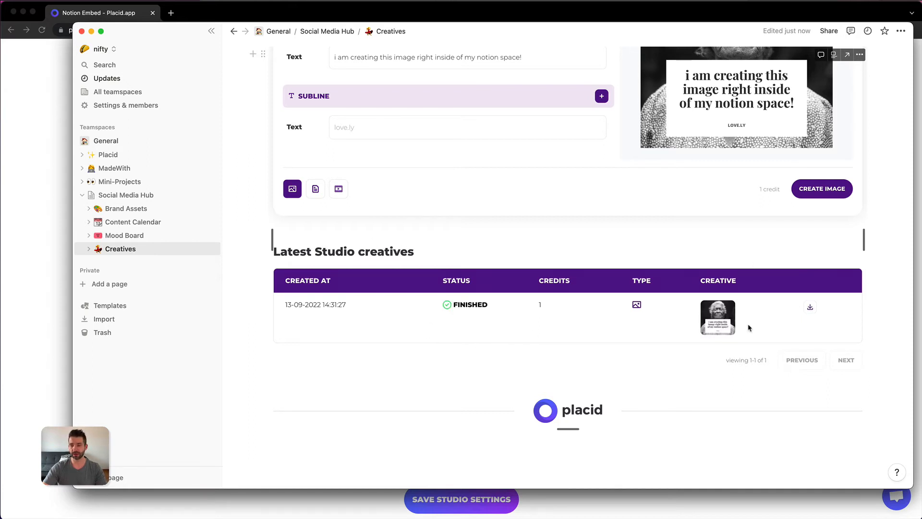
Step: Download the finished creative, view the image file and return to Notion
{"action": "left_click", "coordinate": [811, 308]}
{"action": "left_click", "coordinate": [53, 506]}
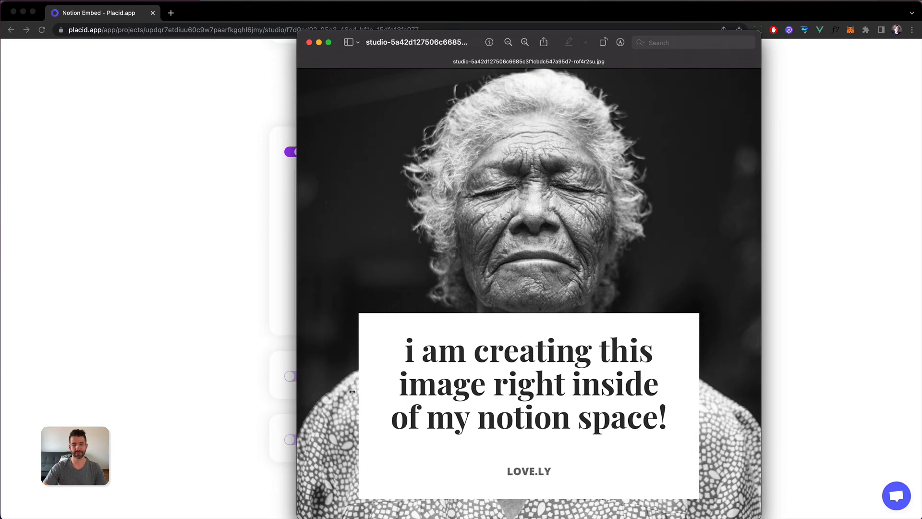
{"action": "key", "text": "super+Tab"}
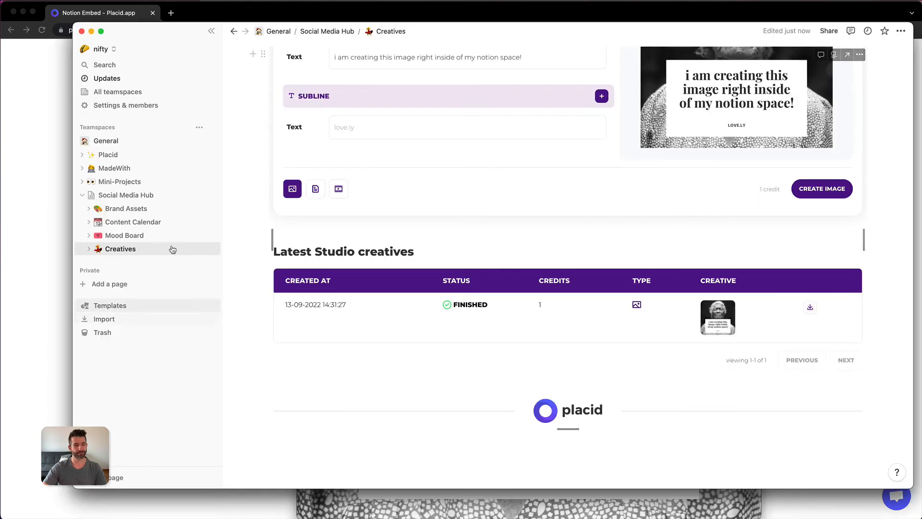
Step: Visit the Mood Board page, reopen Creatives and check the embedded studio's Latest Studio creatives list
{"action": "left_click", "coordinate": [135, 234]}
{"action": "left_click", "coordinate": [136, 248]}
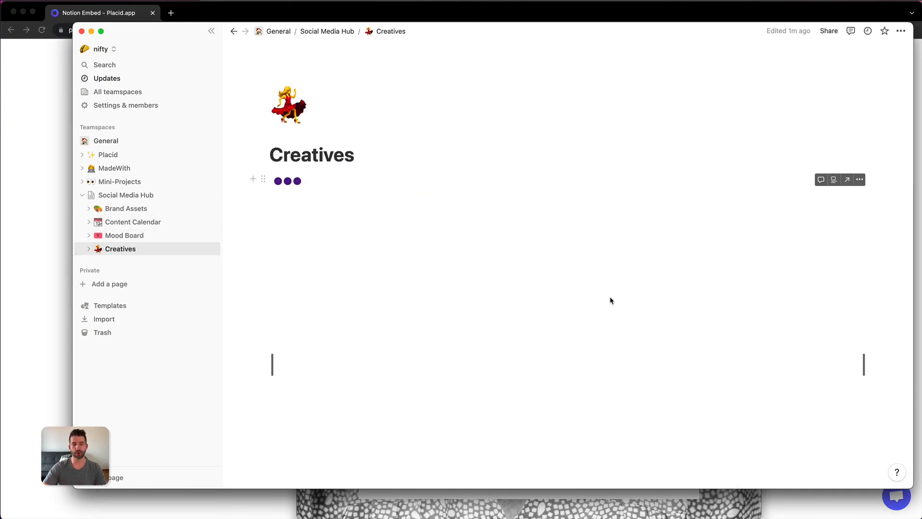
{"action": "scroll", "coordinate": [606, 303], "scroll_direction": "down", "scroll_amount": 5}
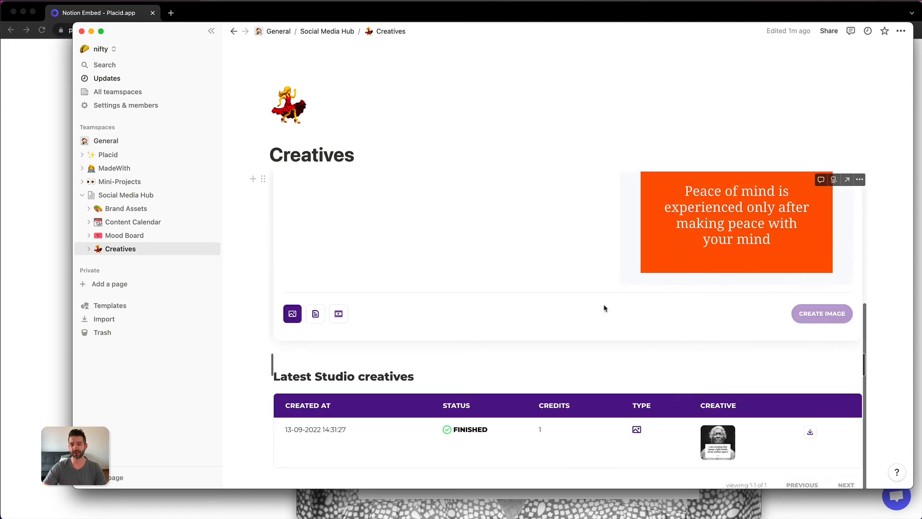
{"action": "scroll", "coordinate": [790, 422], "scroll_direction": "up", "scroll_amount": 5}
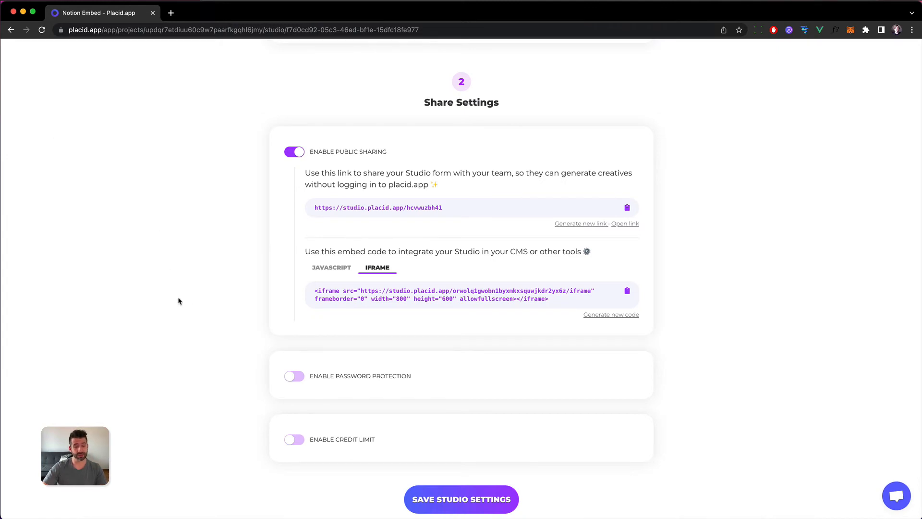
Step: In Placid's share settings, try the password protection option for the studio and turn it back off
{"action": "left_click", "coordinate": [294, 377]}
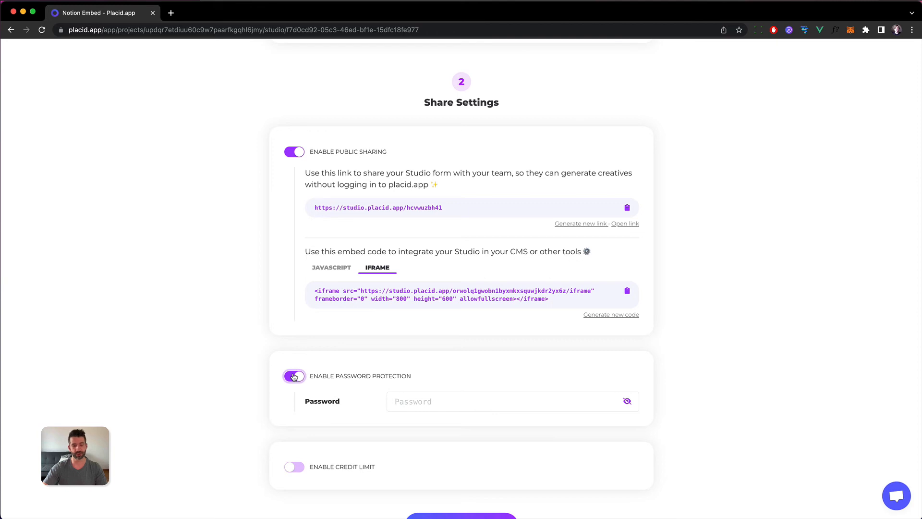
{"action": "left_click", "coordinate": [294, 376]}
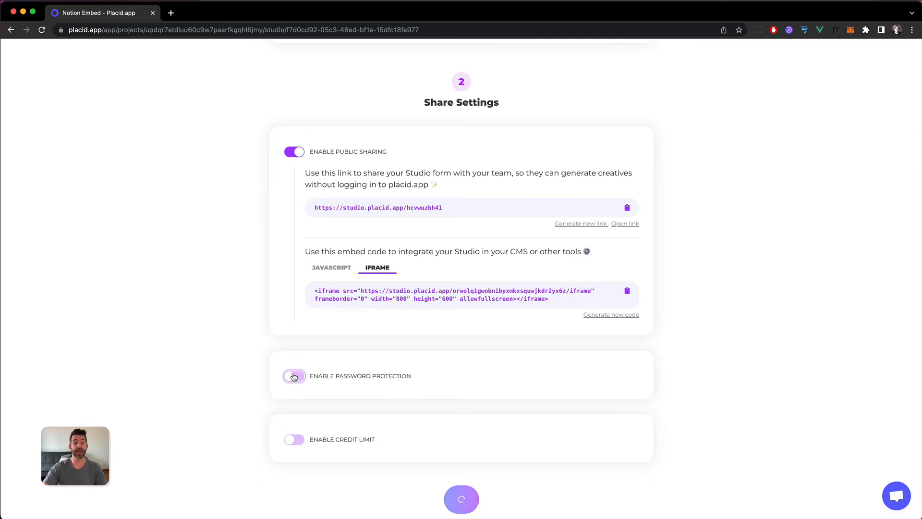
Step: Enable the studio's credit limit and set it to 50 credits / mo
{"action": "left_click", "coordinate": [301, 440]}
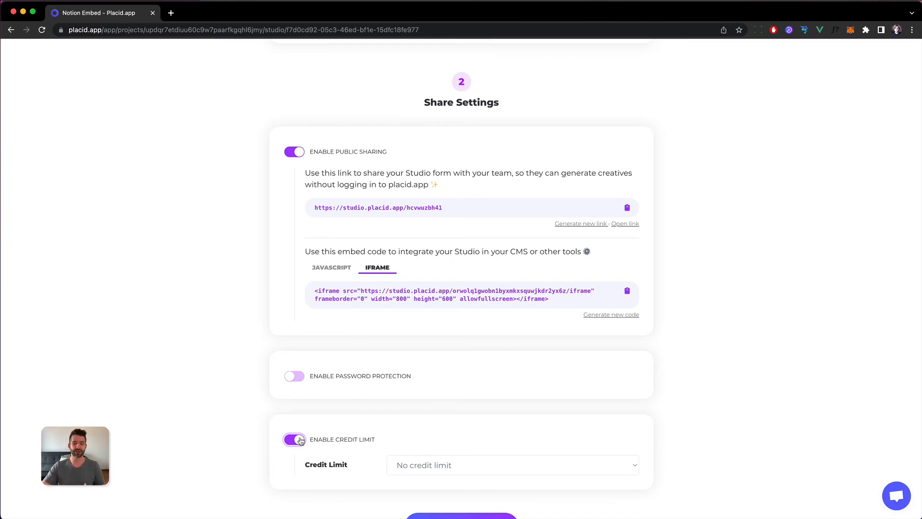
{"action": "left_click", "coordinate": [603, 465]}
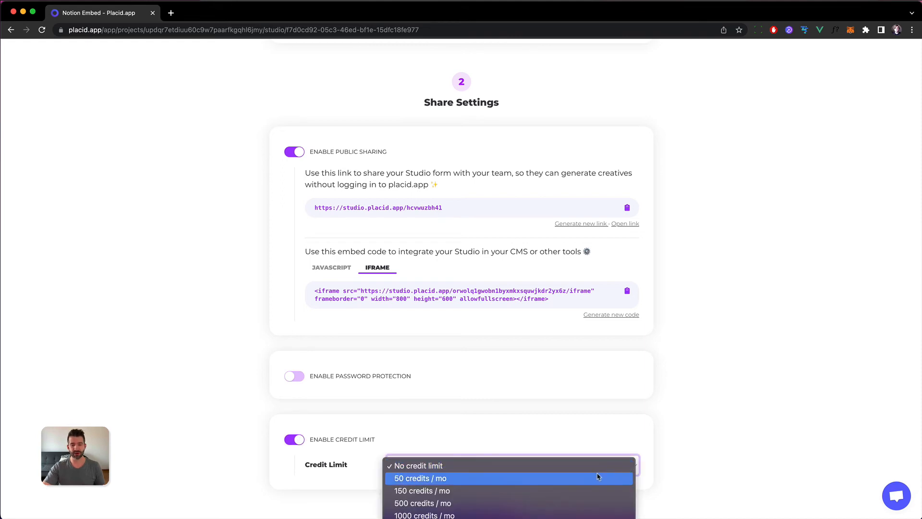
{"action": "left_click", "coordinate": [598, 476]}
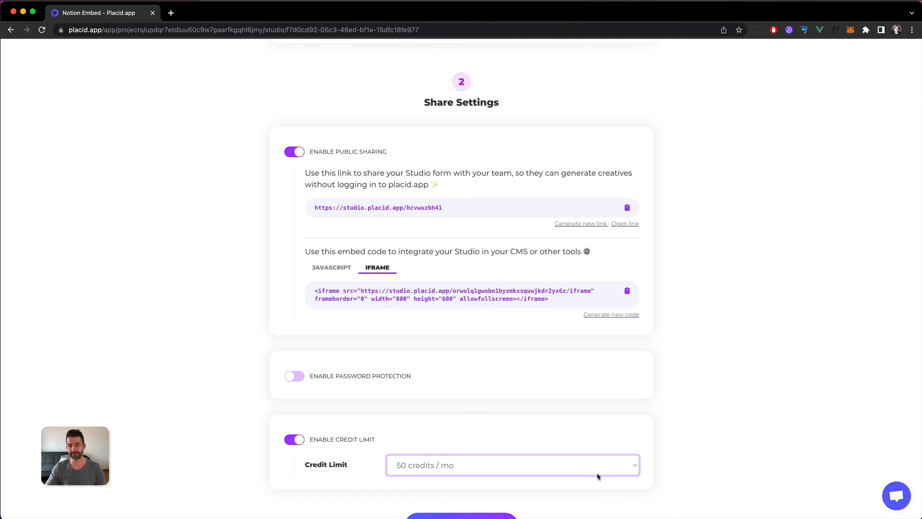
{"action": "left_click", "coordinate": [596, 449]}
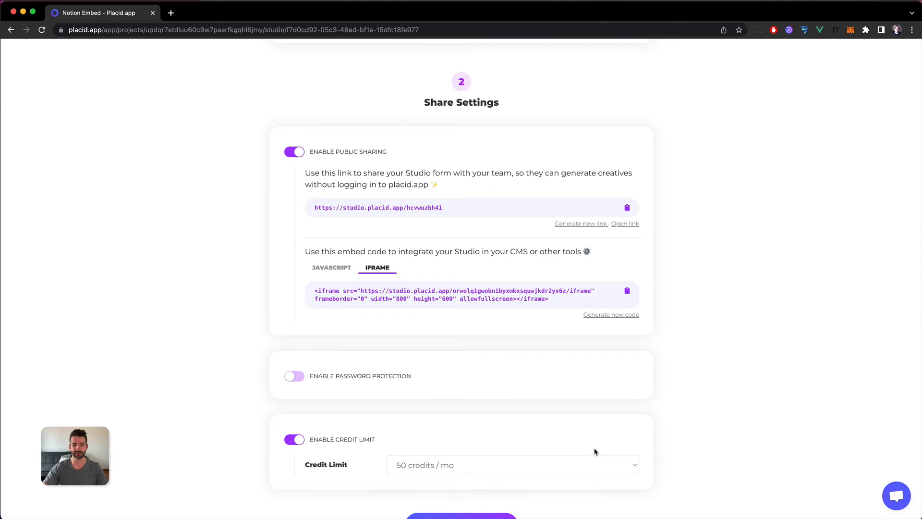
Step: Turn off the studio's credit limit and save the studio settings
{"action": "left_click", "coordinate": [295, 439]}
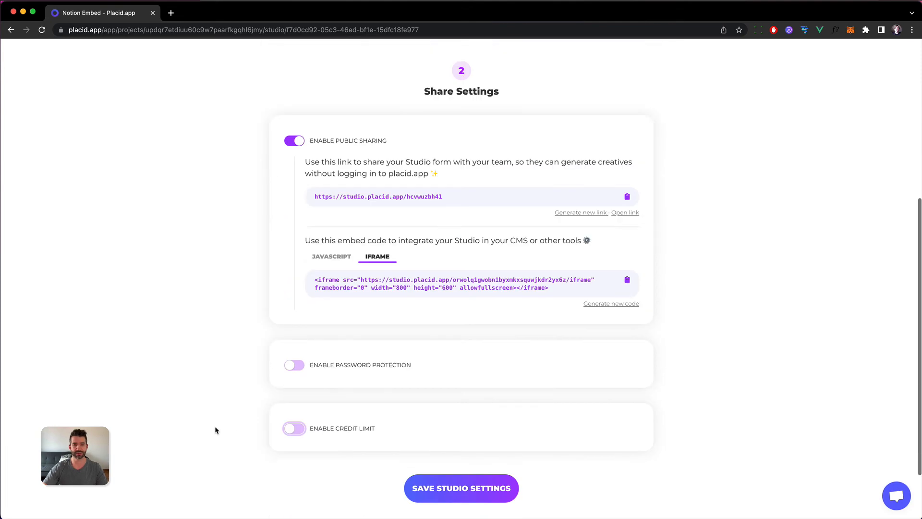
{"action": "scroll", "coordinate": [215, 430], "scroll_direction": "down", "scroll_amount": 3}
{"action": "left_click", "coordinate": [438, 419]}
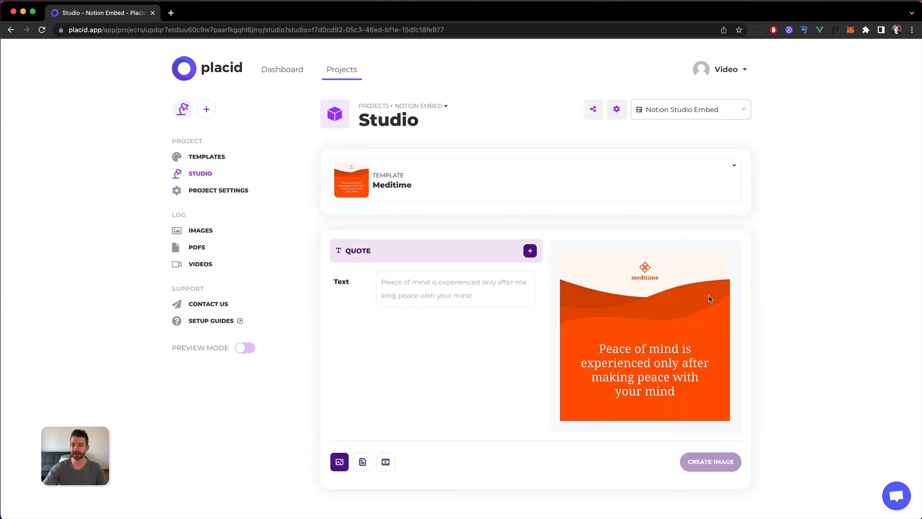
Step: View the full-size image of the finished creative listed under Latest Studio creatives and return to the studio form
{"action": "scroll", "coordinate": [709, 298], "scroll_direction": "down", "scroll_amount": 5}
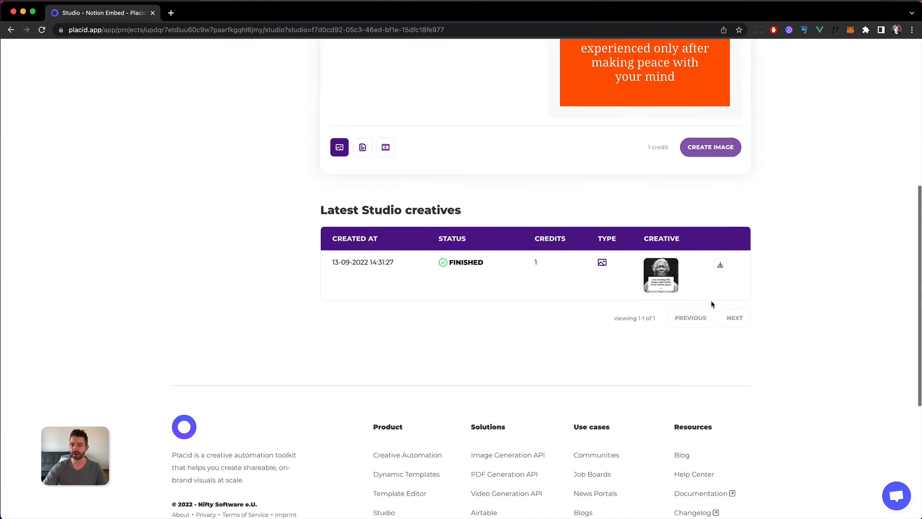
{"action": "left_click", "coordinate": [667, 288]}
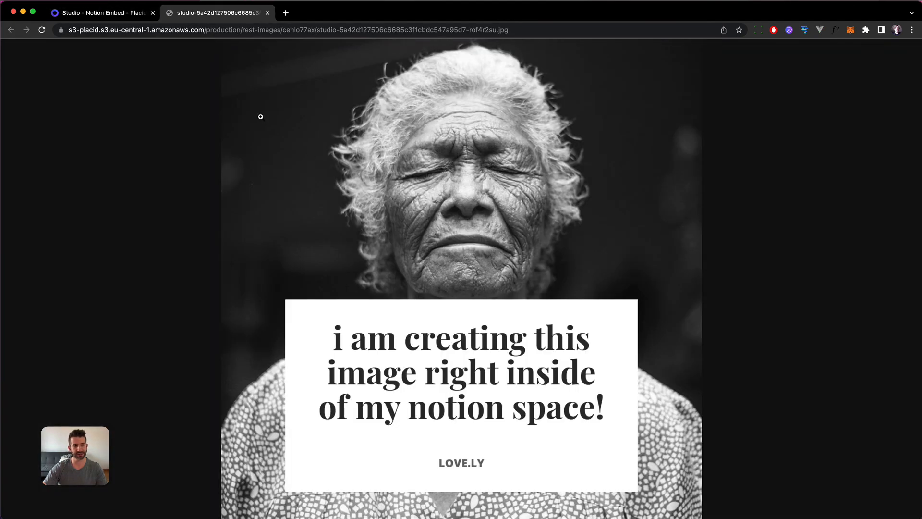
{"action": "middle_click", "coordinate": [208, 15]}
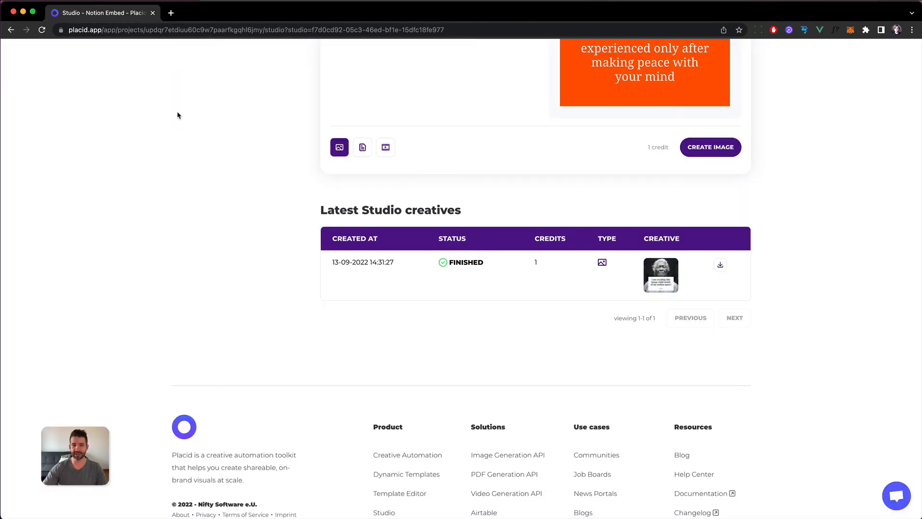
{"action": "scroll", "coordinate": [514, 240], "scroll_direction": "up", "scroll_amount": 5}
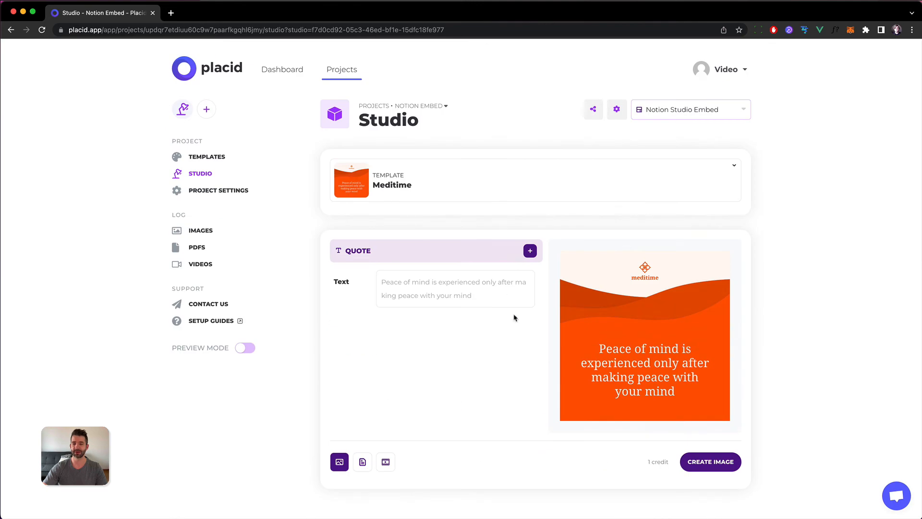
{"action": "scroll", "coordinate": [514, 317], "scroll_direction": "down", "scroll_amount": 5}
{"action": "scroll", "coordinate": [516, 319], "scroll_direction": "up", "scroll_amount": 4}
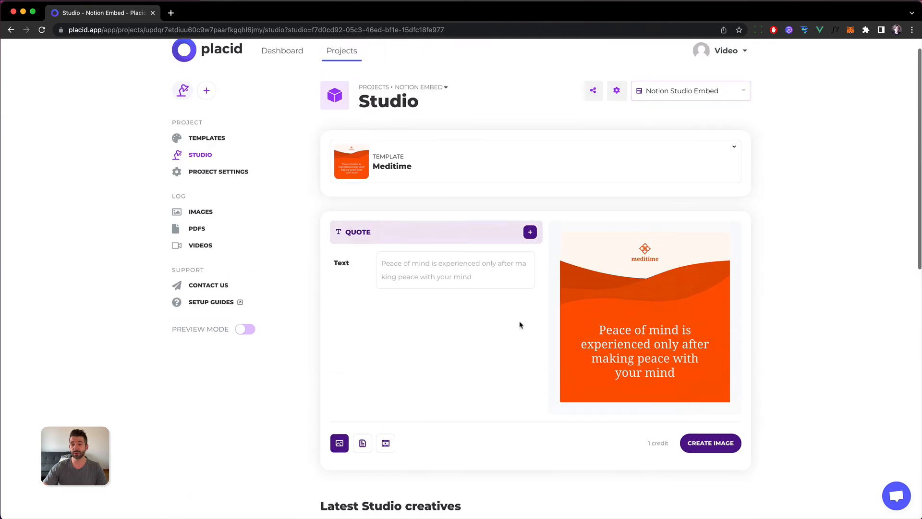
{"action": "scroll", "coordinate": [519, 325], "scroll_direction": "up", "scroll_amount": 1}
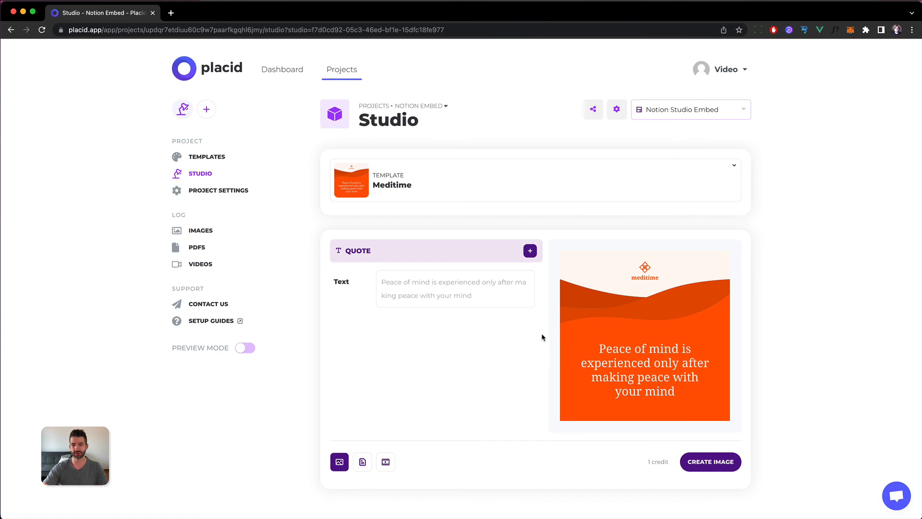
Step: Review the public Notion Studio Embed page through its share URL and switch back to the Creatives page in Notion
{"action": "left_click", "coordinate": [592, 110]}
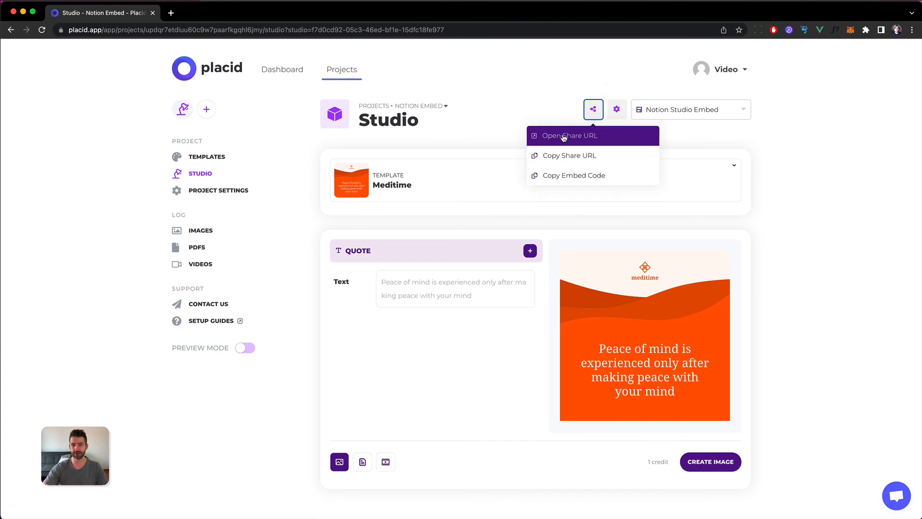
{"action": "left_click", "coordinate": [612, 138]}
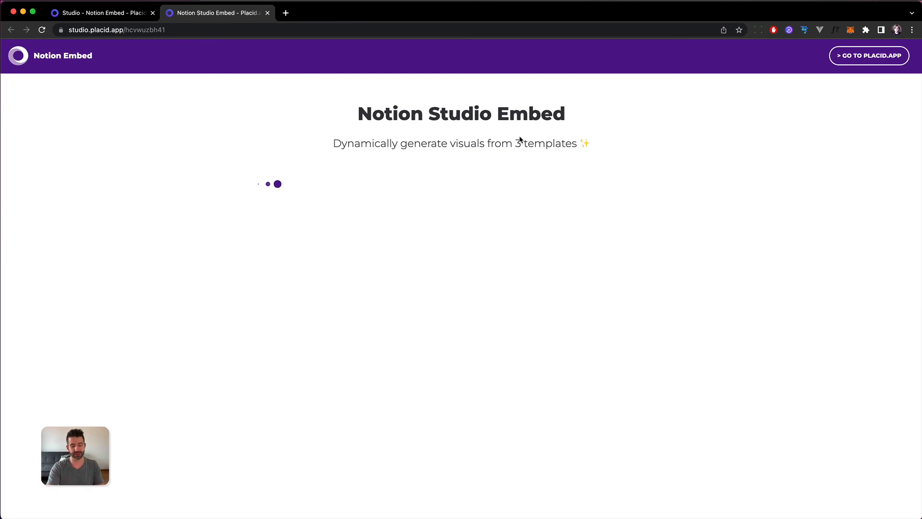
{"action": "key", "text": "super+l"}
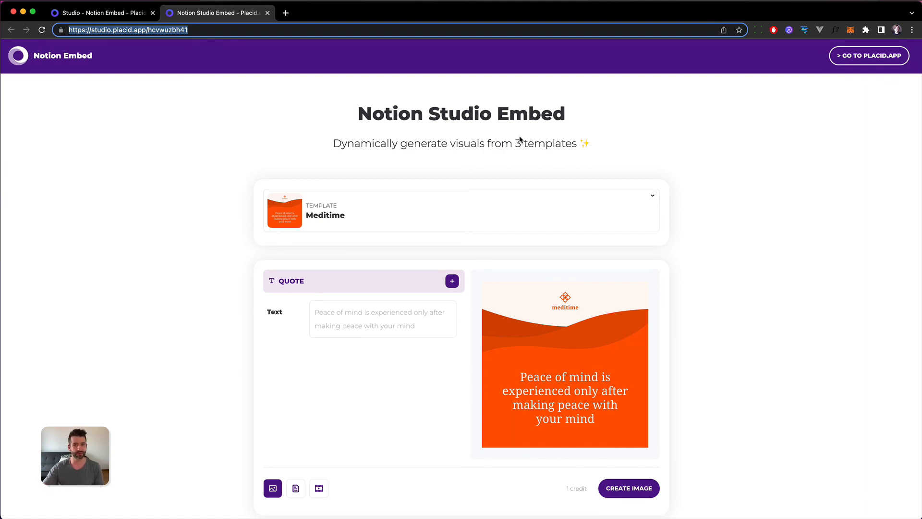
{"action": "scroll", "coordinate": [545, 154], "scroll_direction": "down", "scroll_amount": 3}
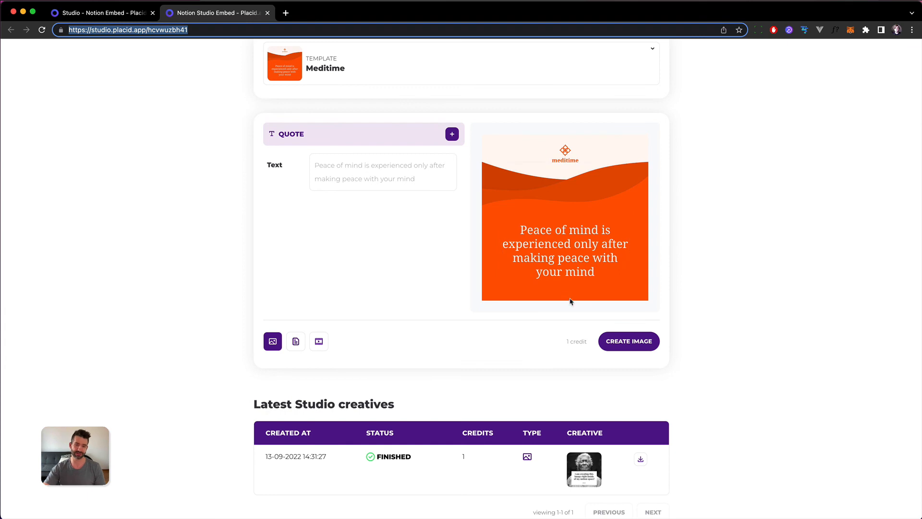
{"action": "left_click", "coordinate": [715, 278]}
{"action": "scroll", "coordinate": [715, 284], "scroll_direction": "up", "scroll_amount": 3}
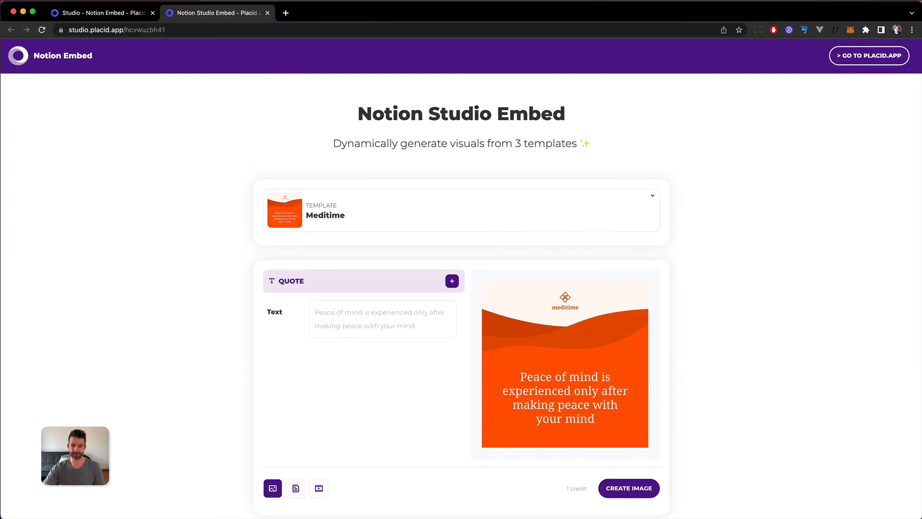
{"action": "key", "text": "super+Tab"}
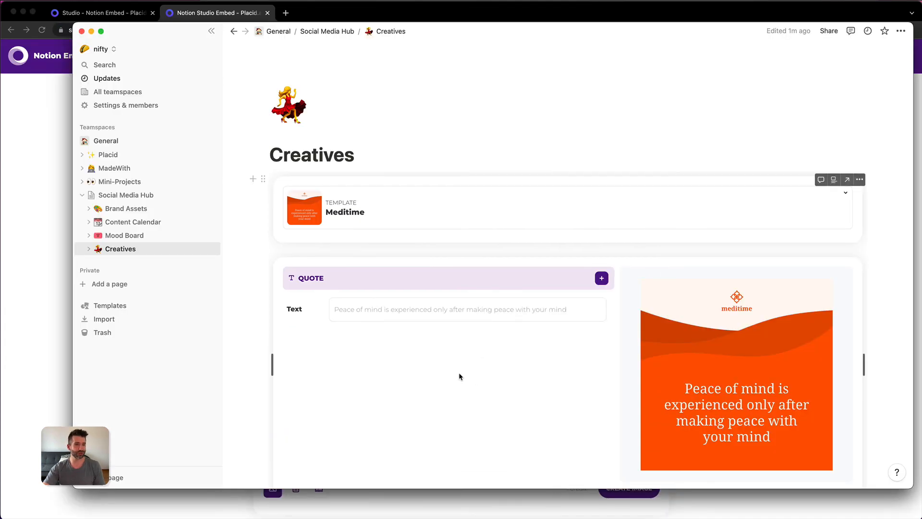